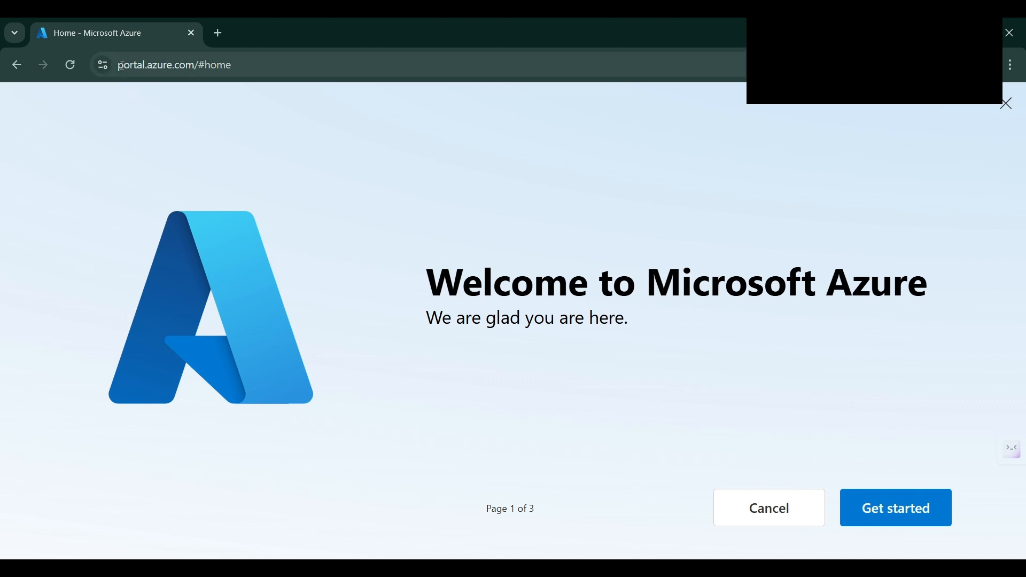
Dismiss the welcome tour and the 'How do you plan to use Azure?' popup to reach the portal home
drag(118, 65, 127, 67)
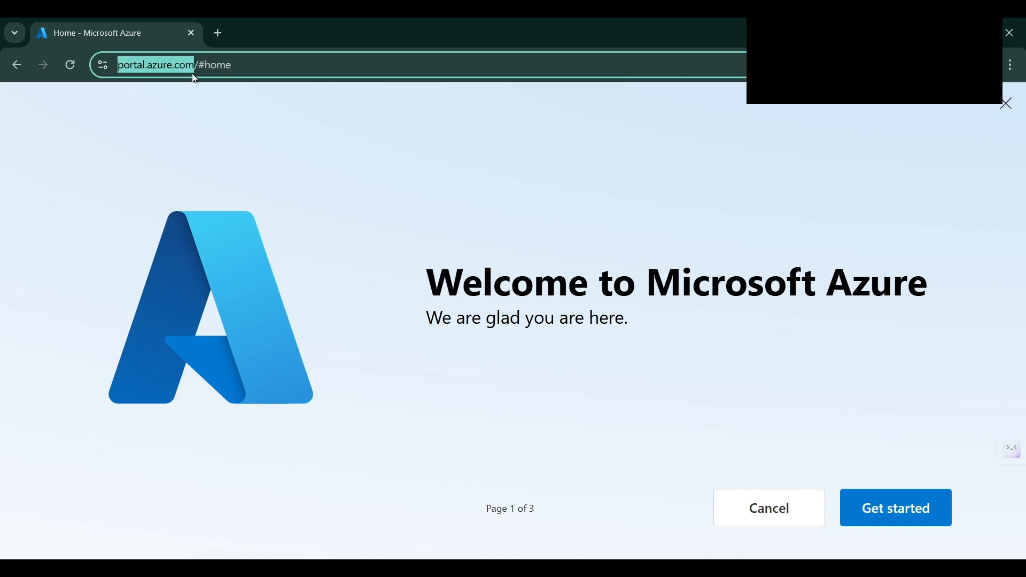
drag(196, 79, 194, 78)
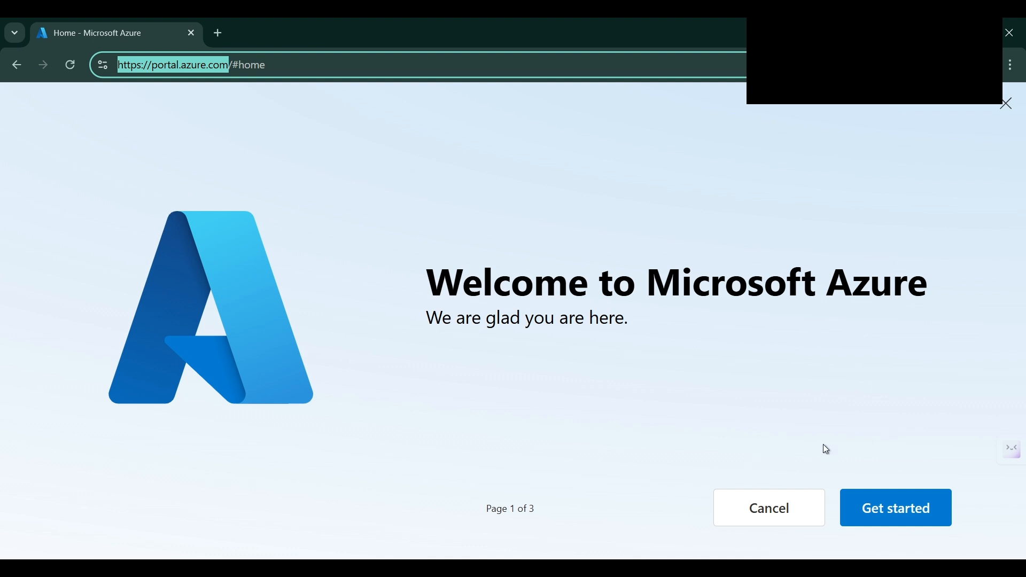
click(769, 509)
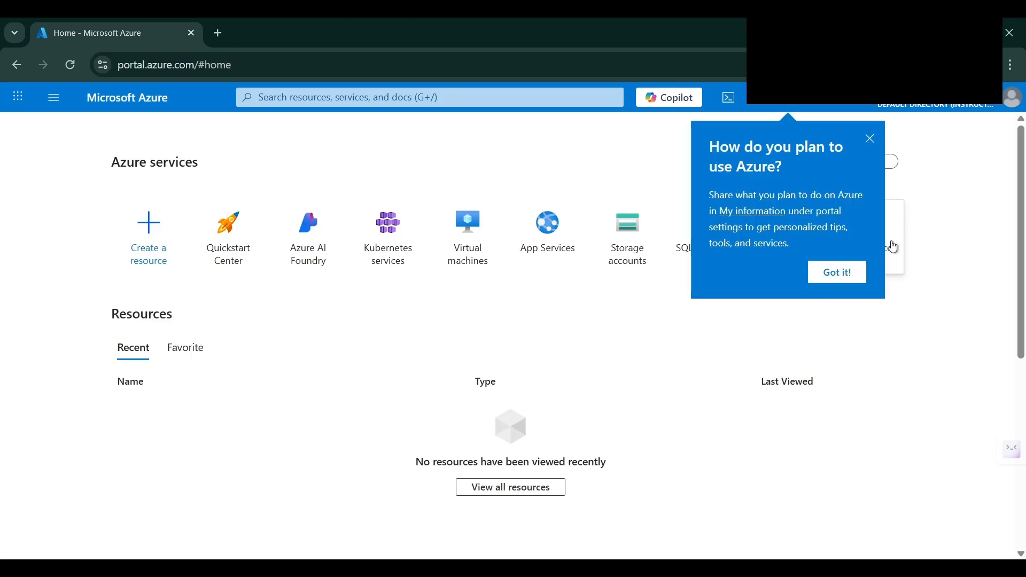
click(870, 139)
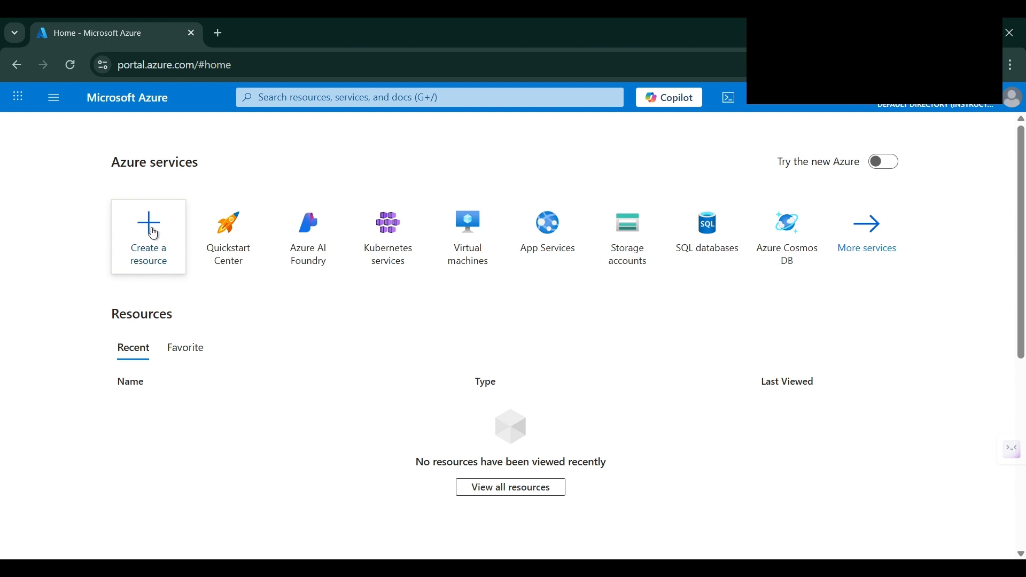
Search the Marketplace for 'Virtual Machine' and permanently dismiss the Private Offers notice
click(141, 243)
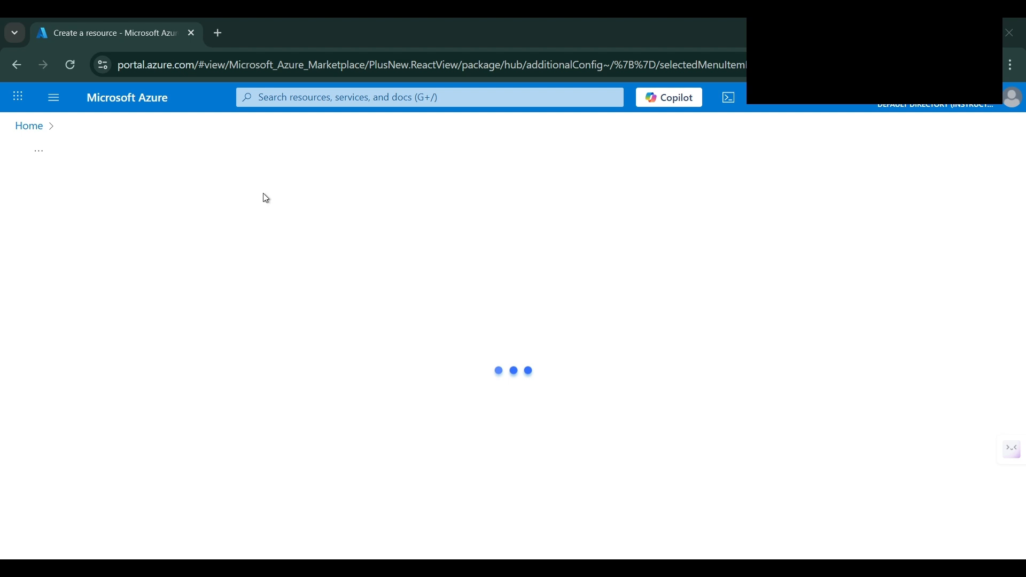
text(Virtual Machine)
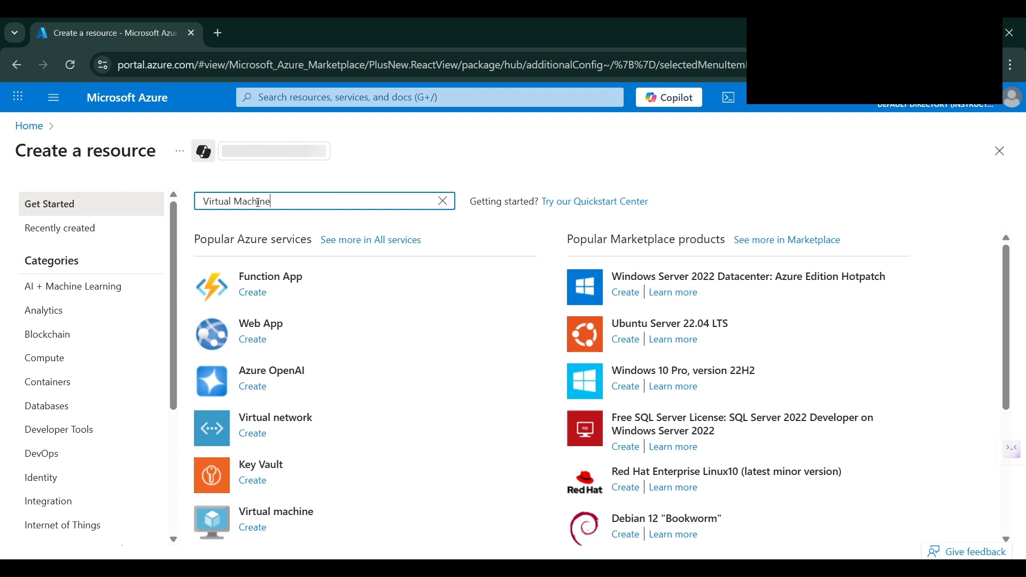
click(238, 222)
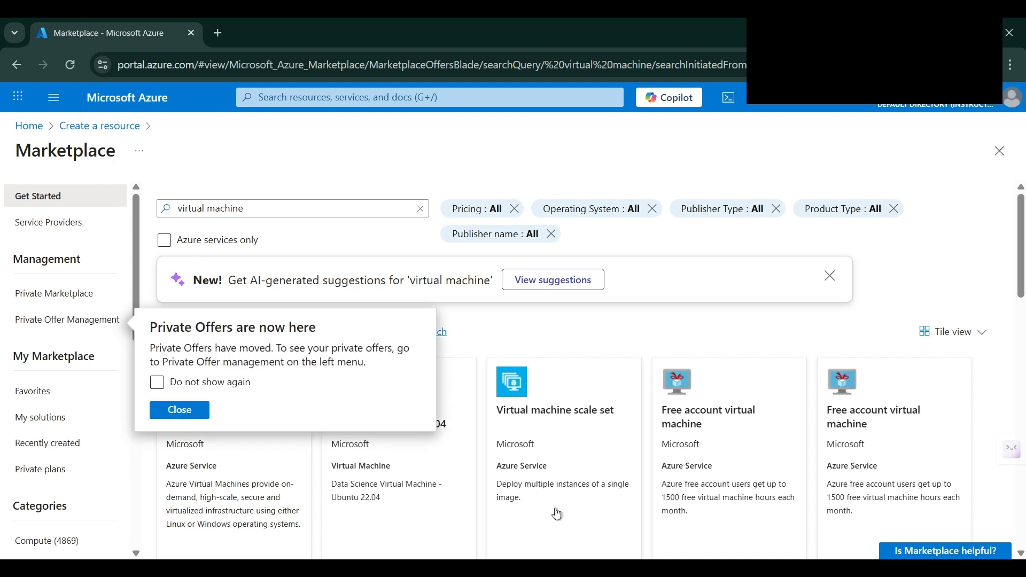
click(157, 382)
click(183, 417)
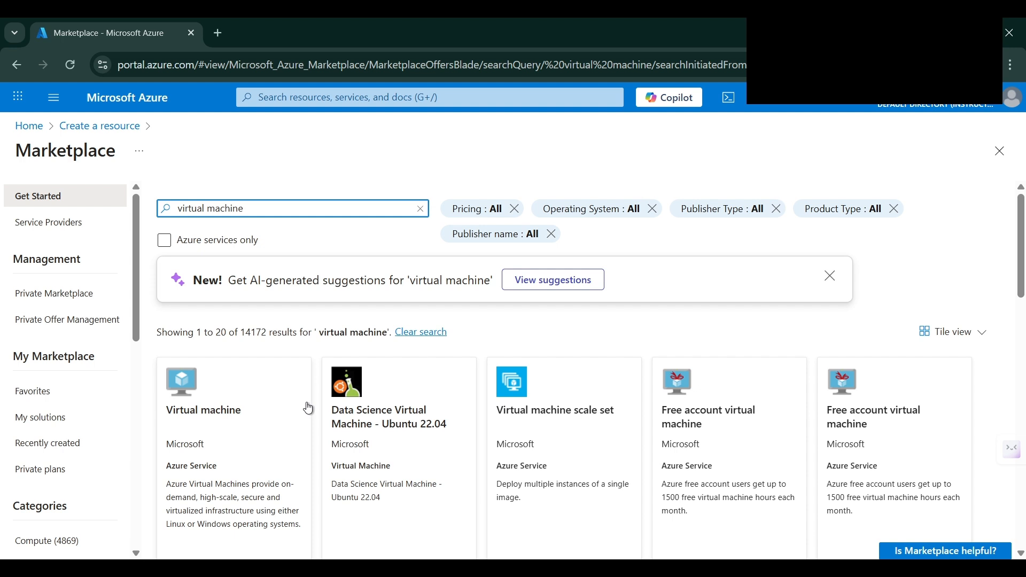
Choose Create > Virtual machine on the Virtual machine tile
scroll(305, 407, down, 1)
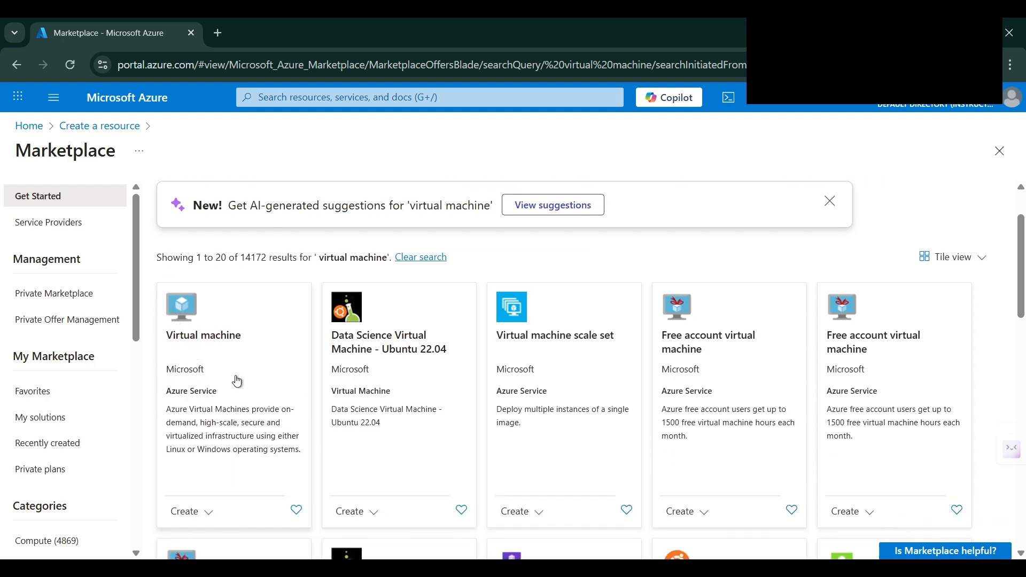
click(205, 514)
click(208, 538)
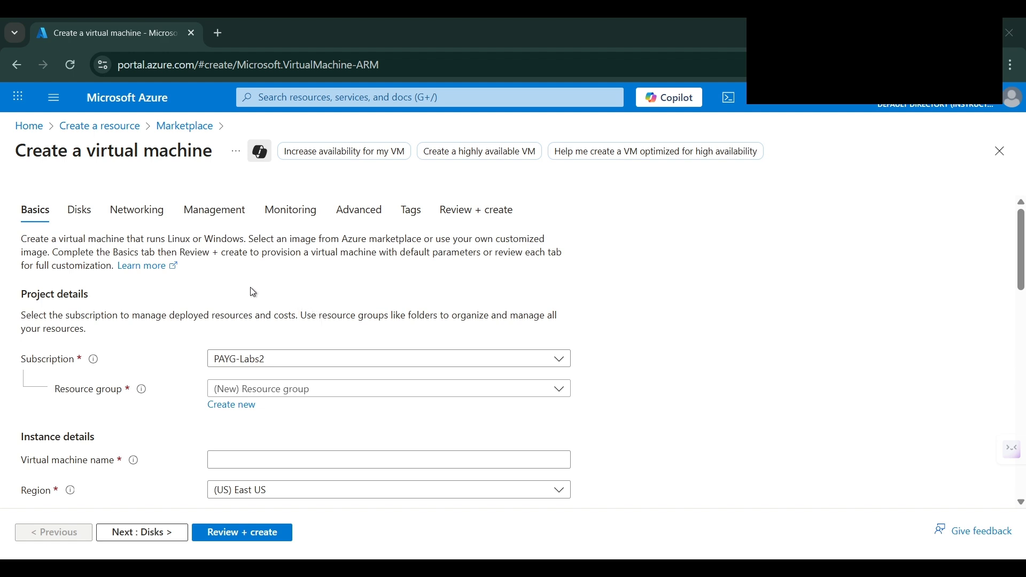
Put the VM in the existing rg_eastus resource group
scroll(253, 295, down, 1)
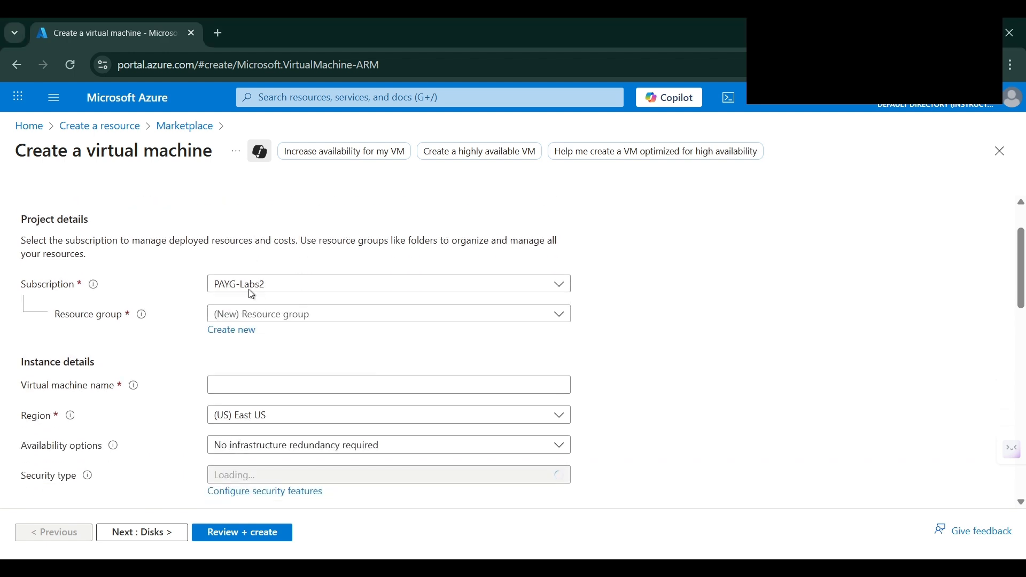
click(230, 320)
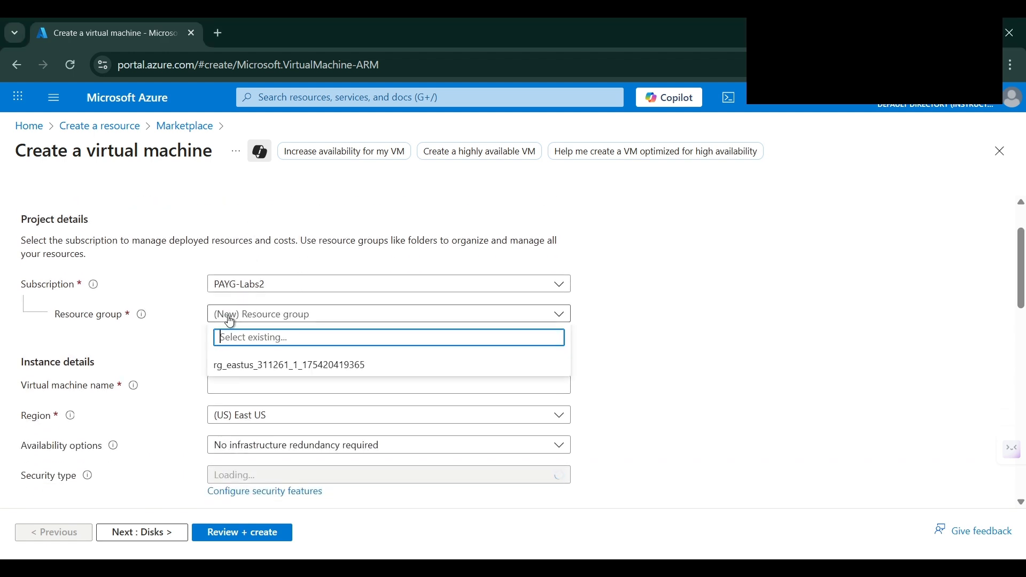
click(227, 374)
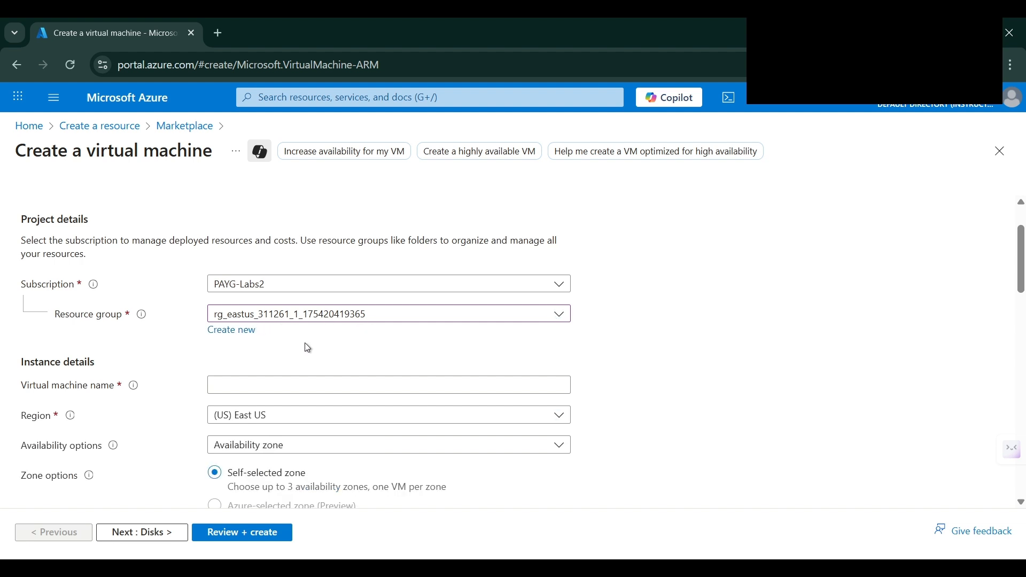
Name the virtual machine labsVM1
scroll(308, 348, down, 2)
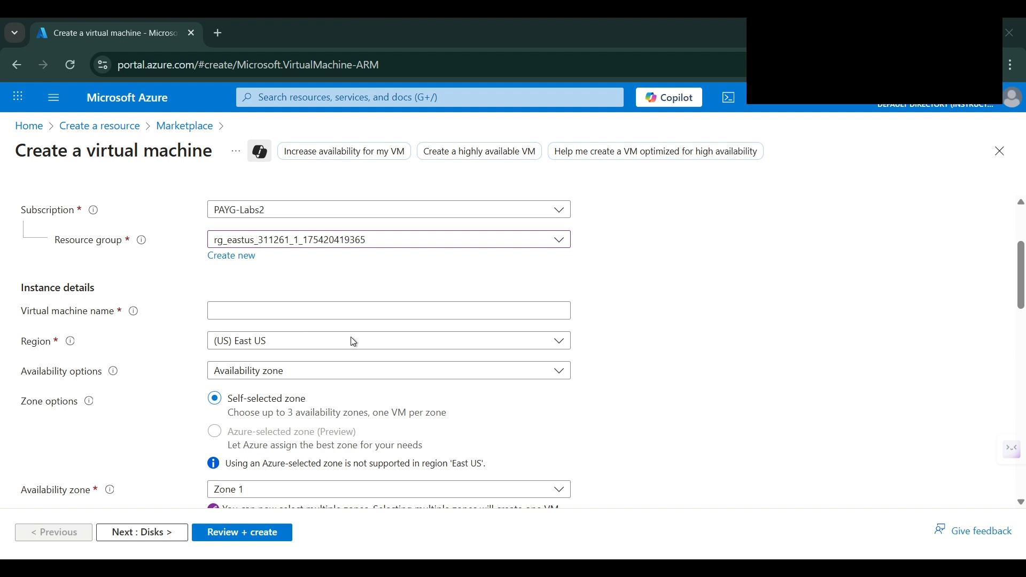
click(239, 310)
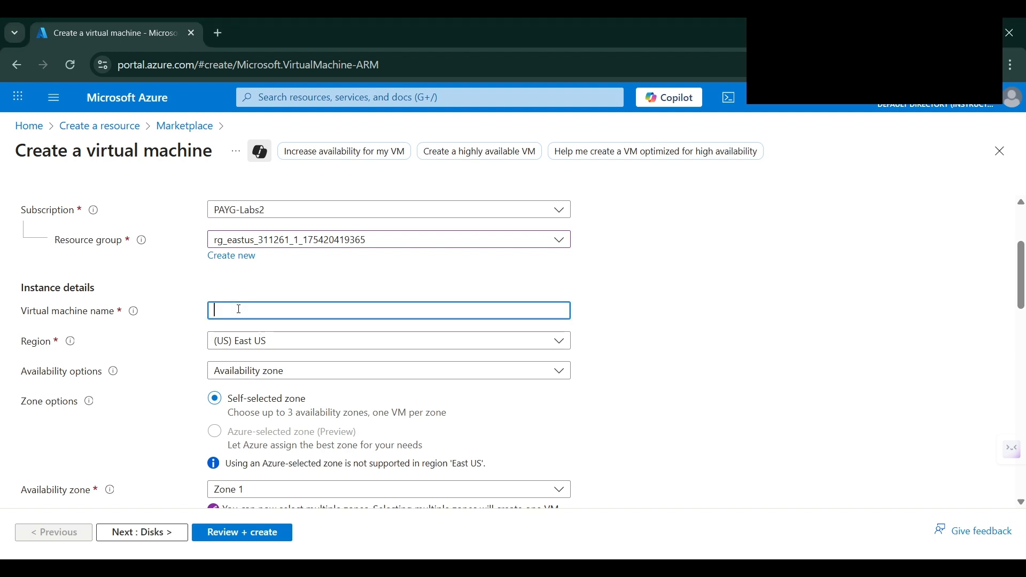
text(labsVM)
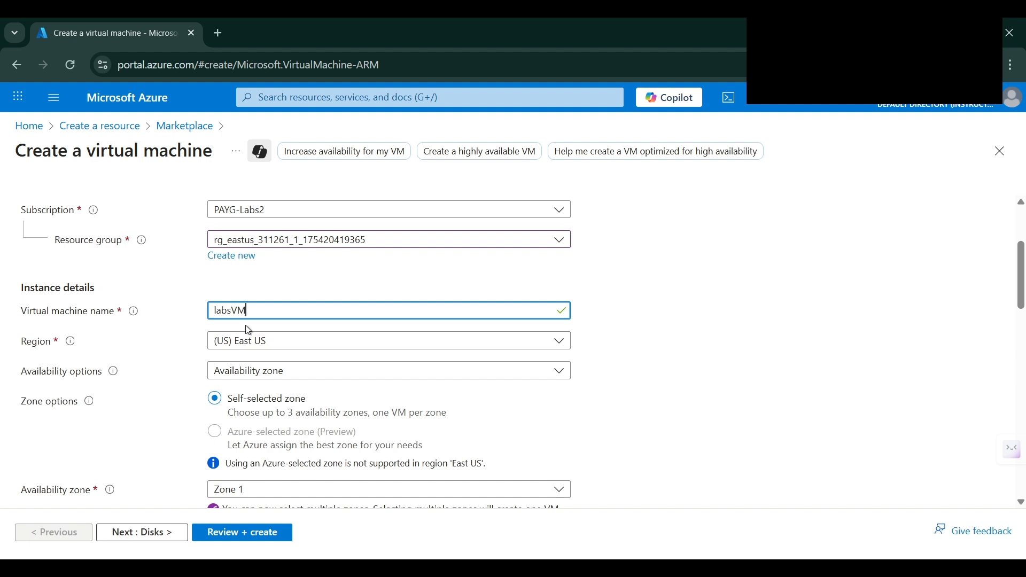
text(1)
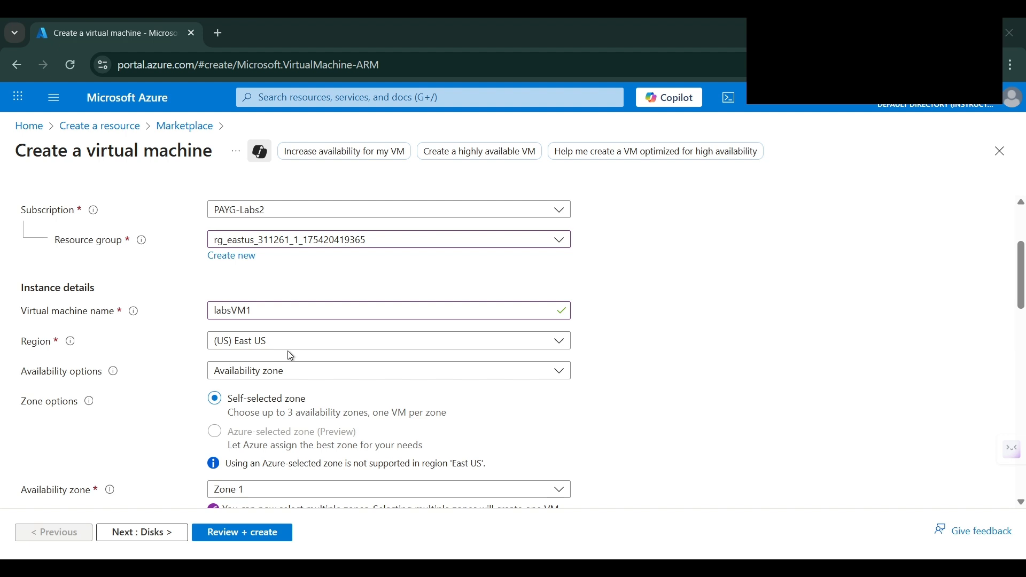
Set Security type to Standard and the image to Windows Server 2019 Datacenter - x64 Gen2
scroll(278, 356, down, 4)
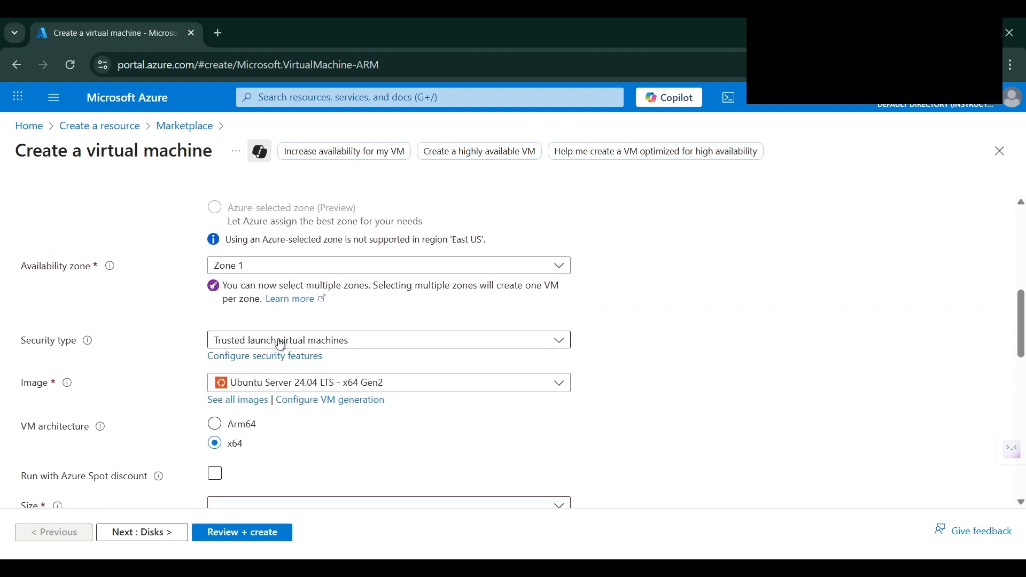
click(280, 344)
click(277, 369)
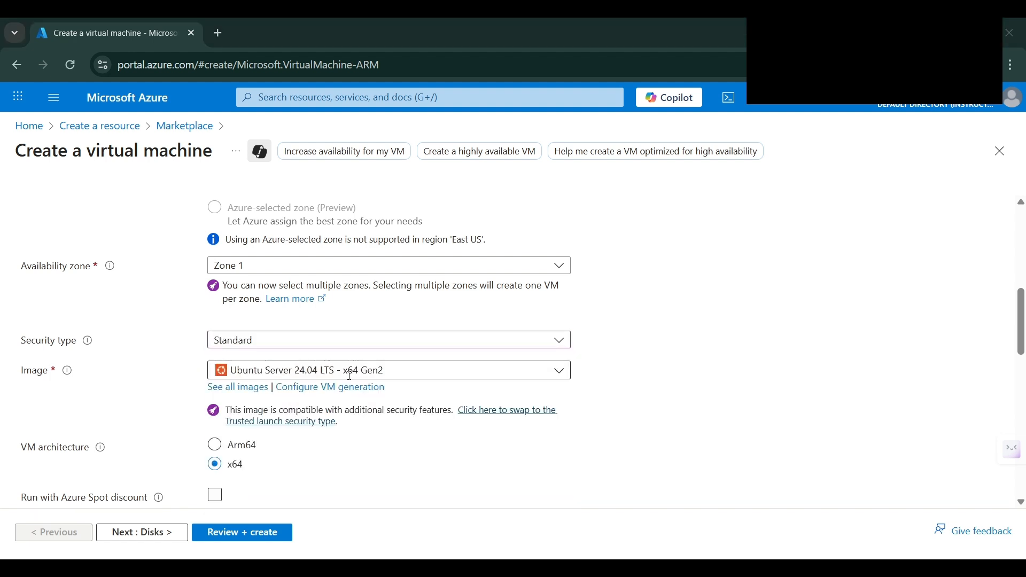
click(297, 370)
scroll(357, 278, down, 3)
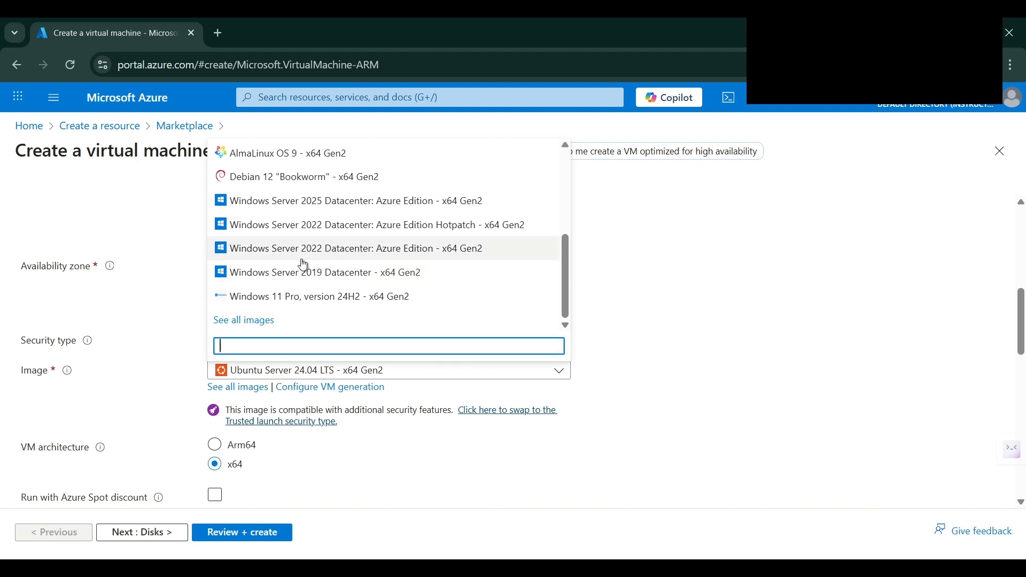
click(275, 275)
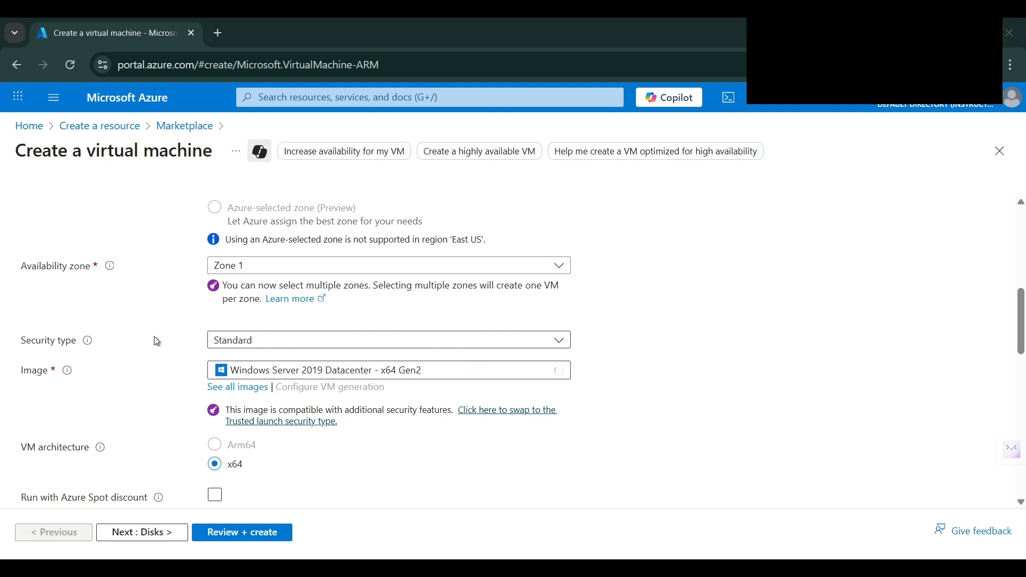
Bring up the full Select a VM size list
scroll(278, 363, down, 3)
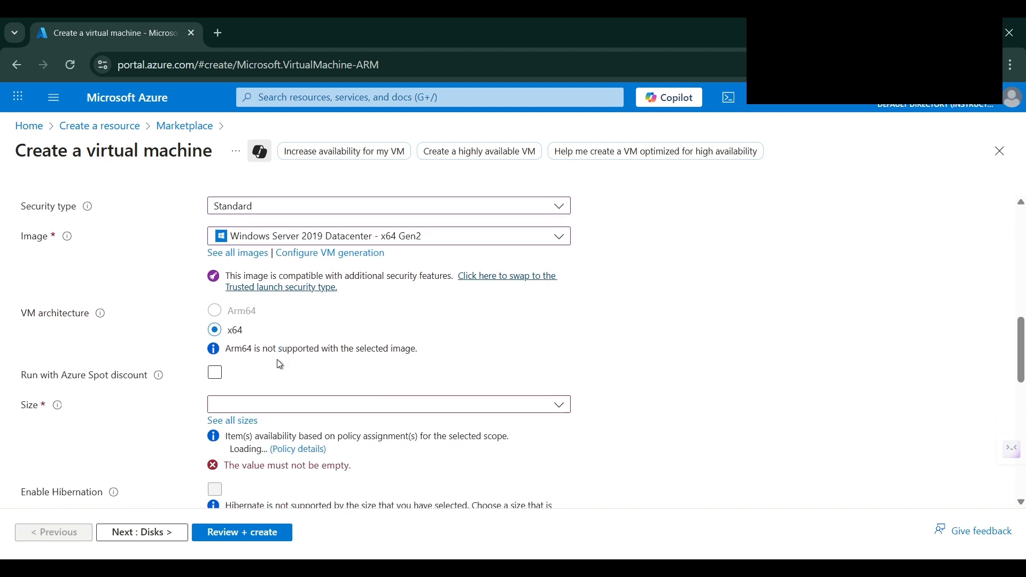
click(272, 390)
click(234, 371)
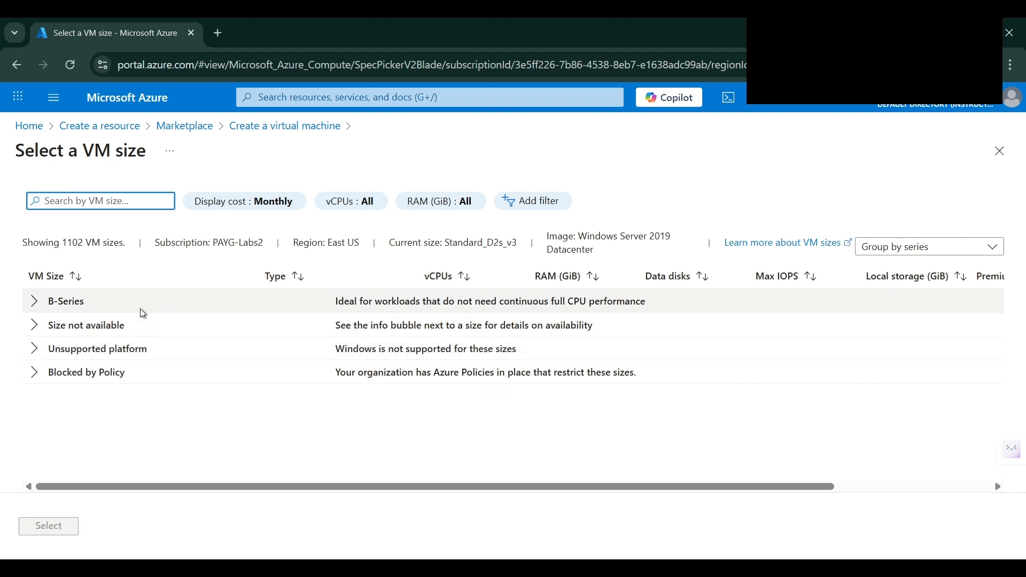
Pick the B-Series Standard_B2s size (2 vCPUs, 4 GiB memory) and apply it
click(34, 301)
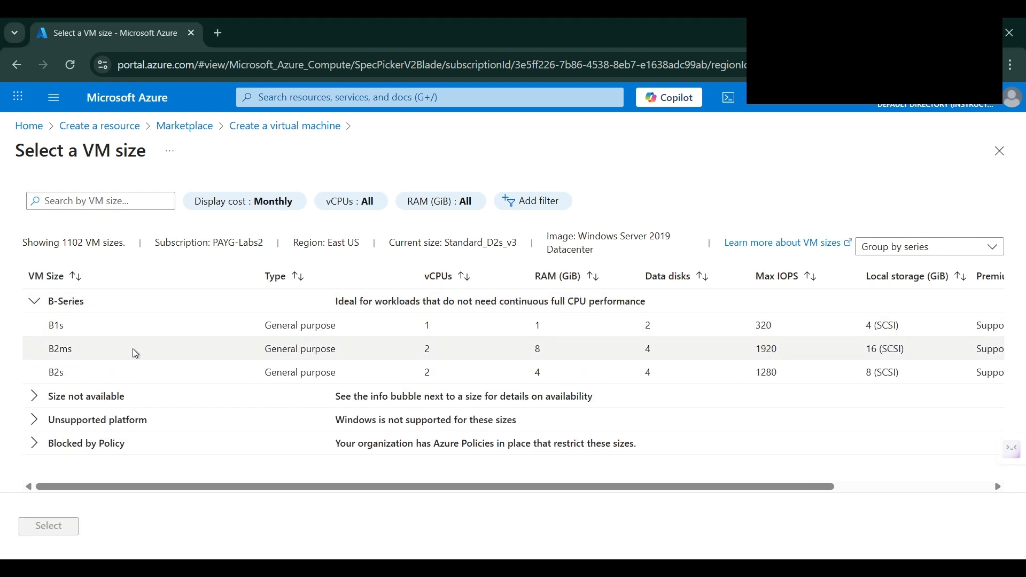
click(113, 374)
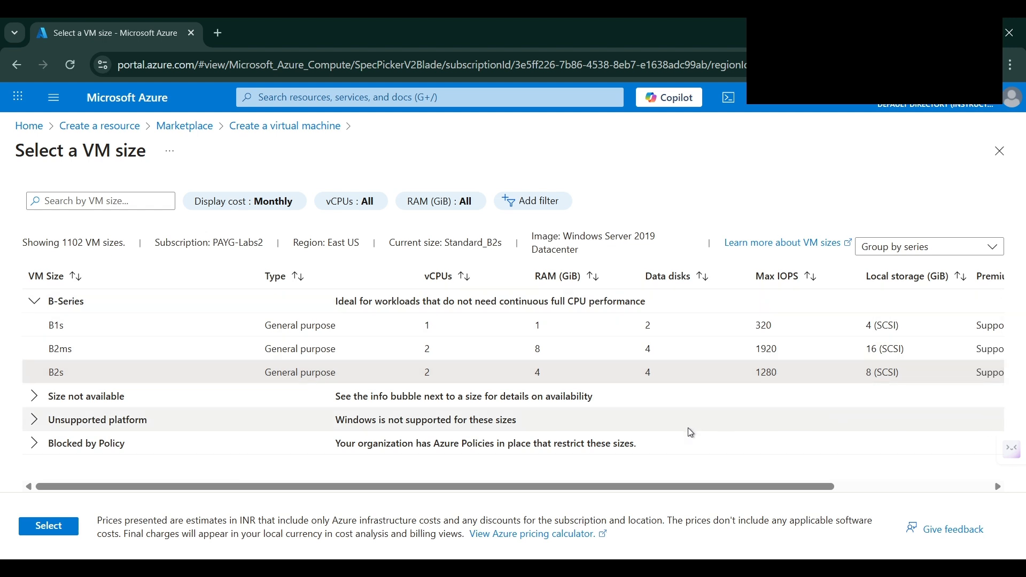
click(57, 526)
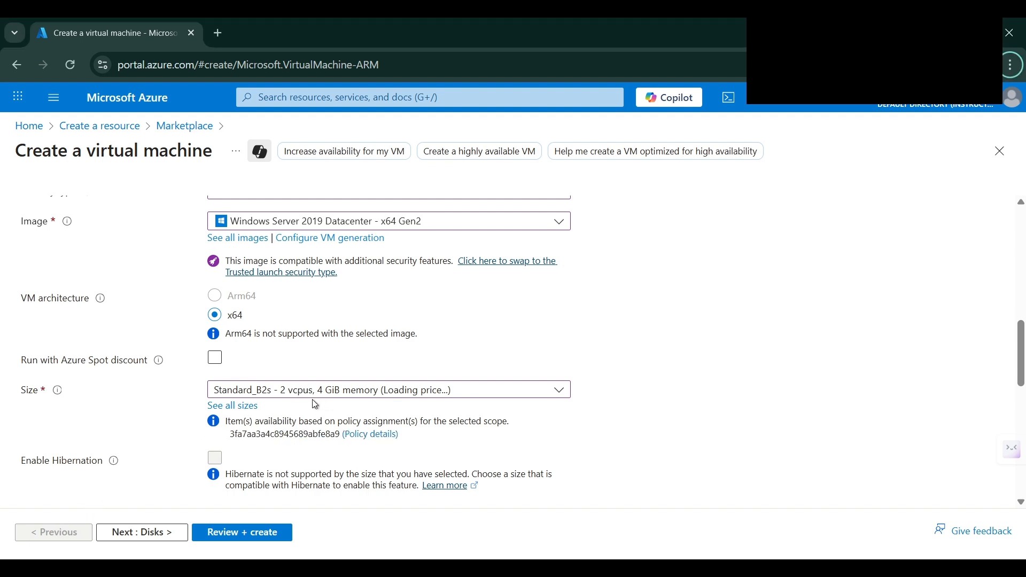
Enter administrator username vm1, a password, and the same password in Confirm password
scroll(318, 404, down, 4)
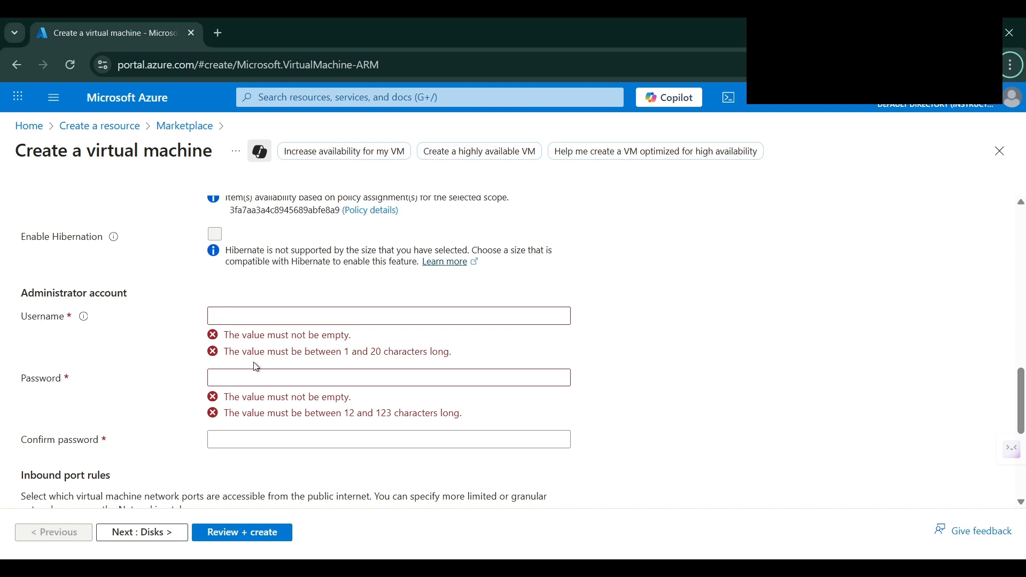
click(247, 317)
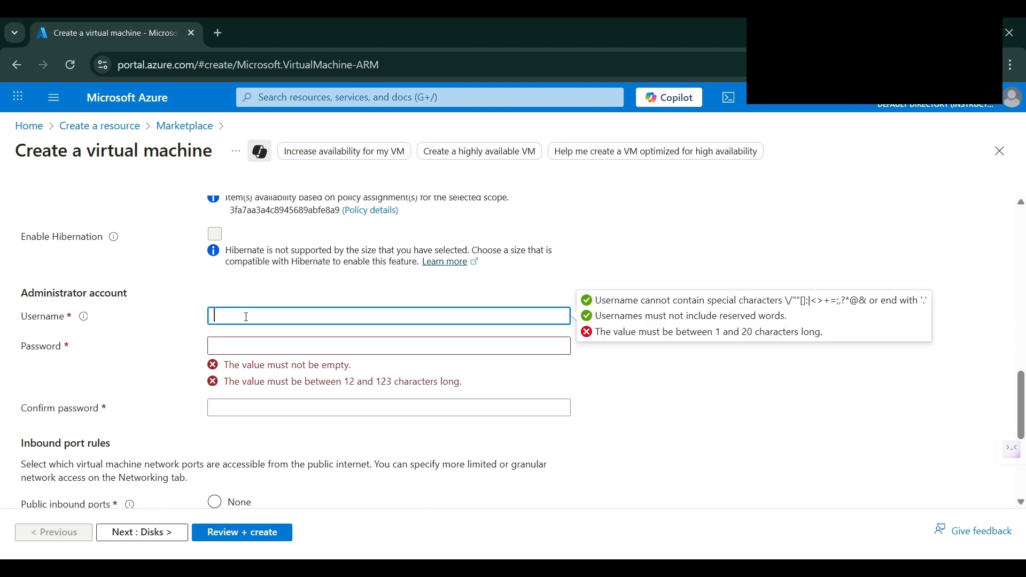
text(vm1)
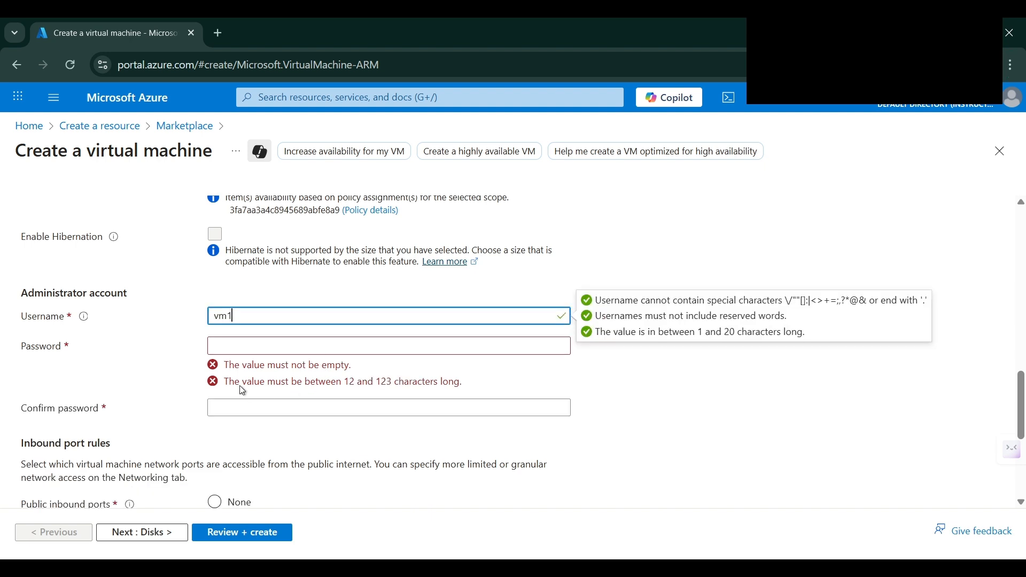
click(234, 348)
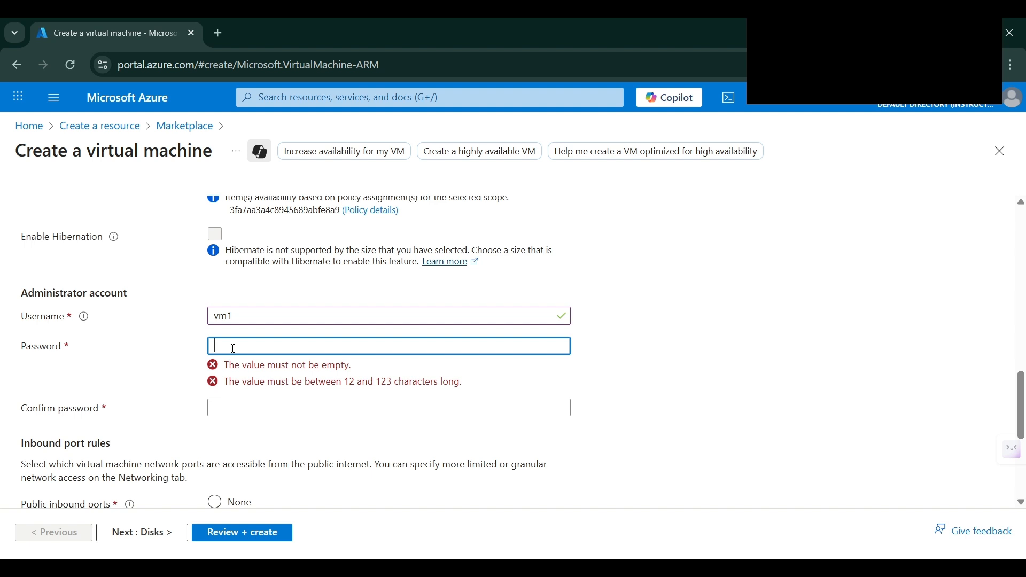
text(Pass)
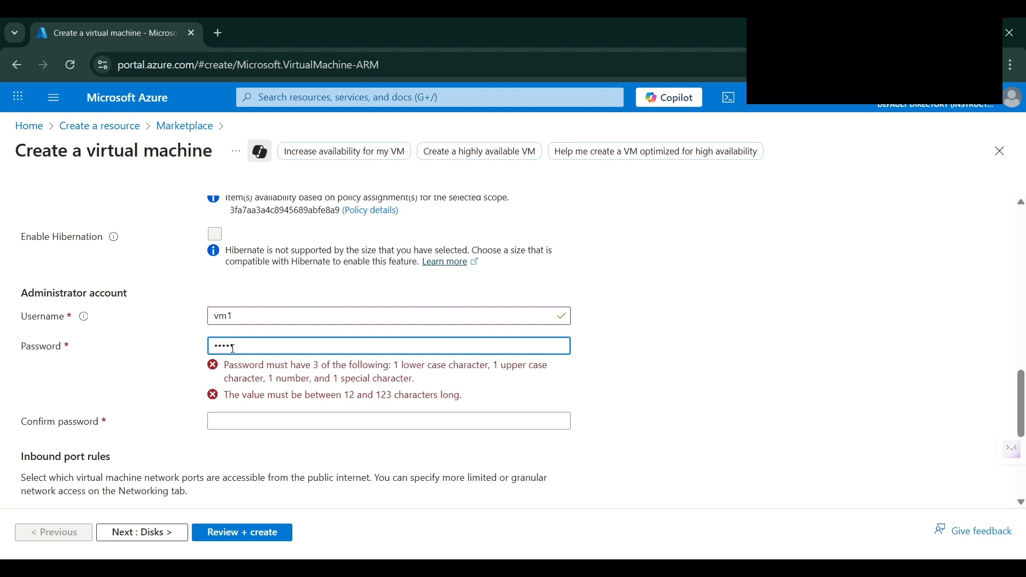
text(word123)
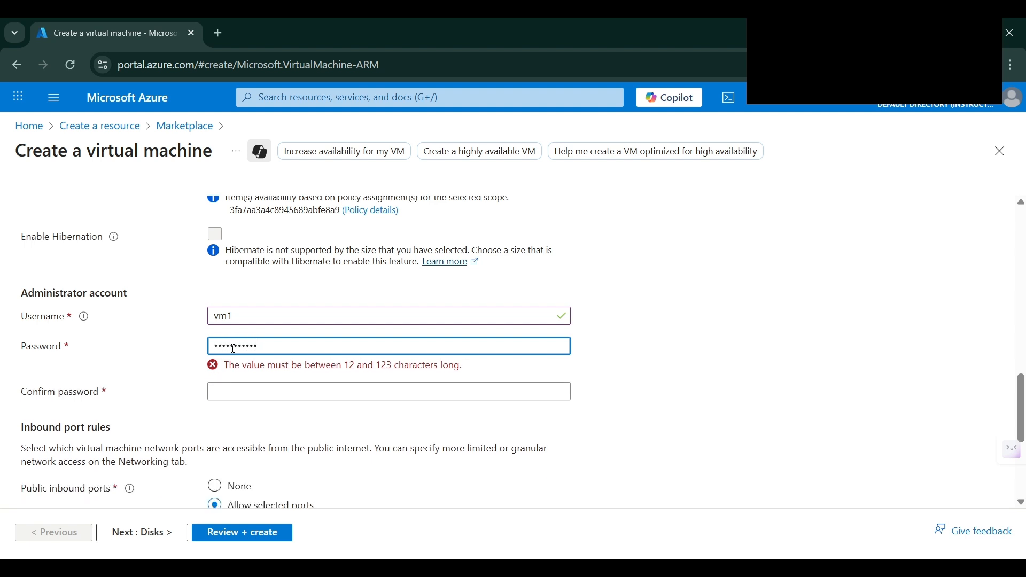
key(Tab)
text(Passw)
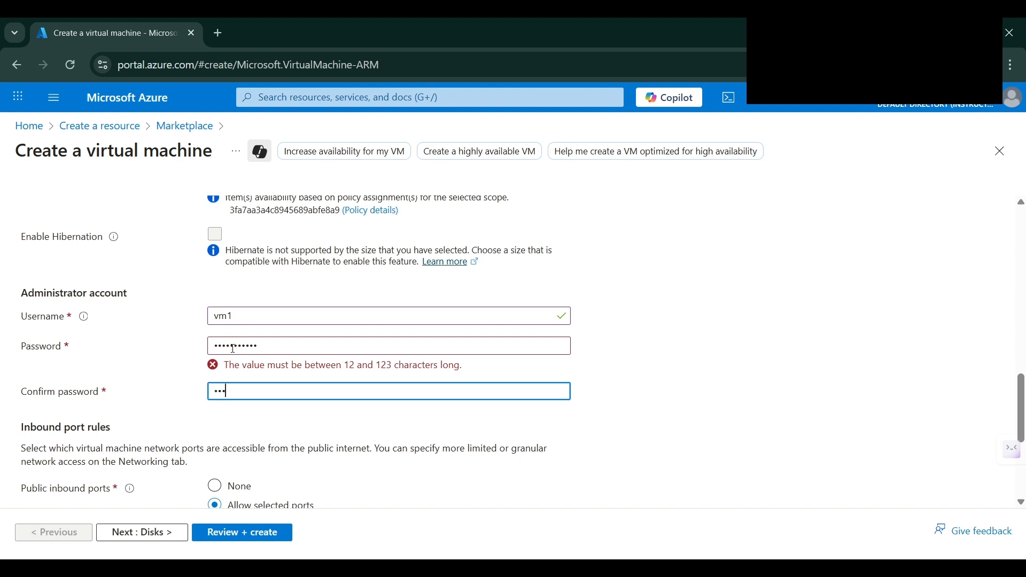
text(ord123)
Lengthen the password and its confirmation identically so both pass validation
double_click(242, 343)
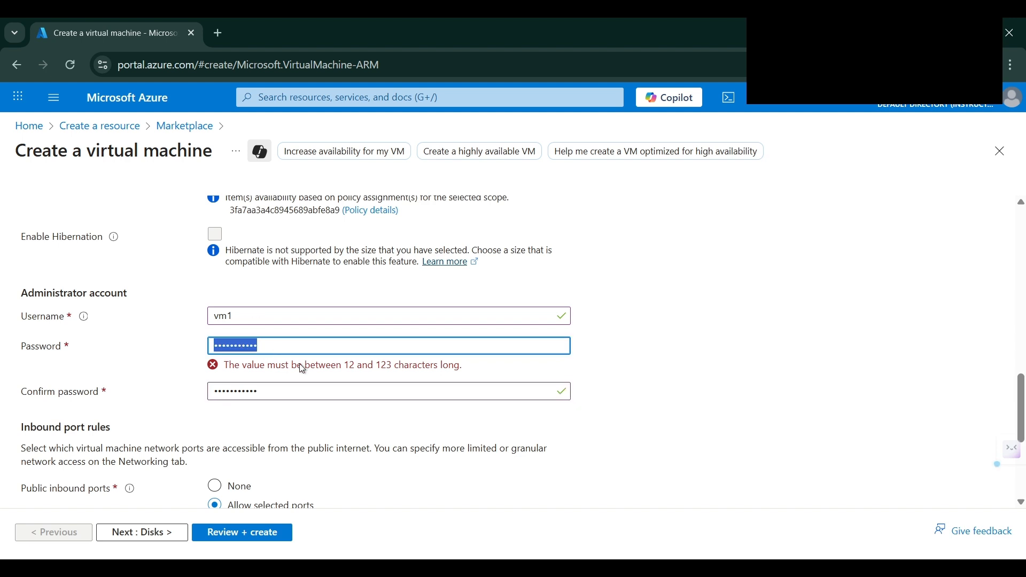
click(353, 350)
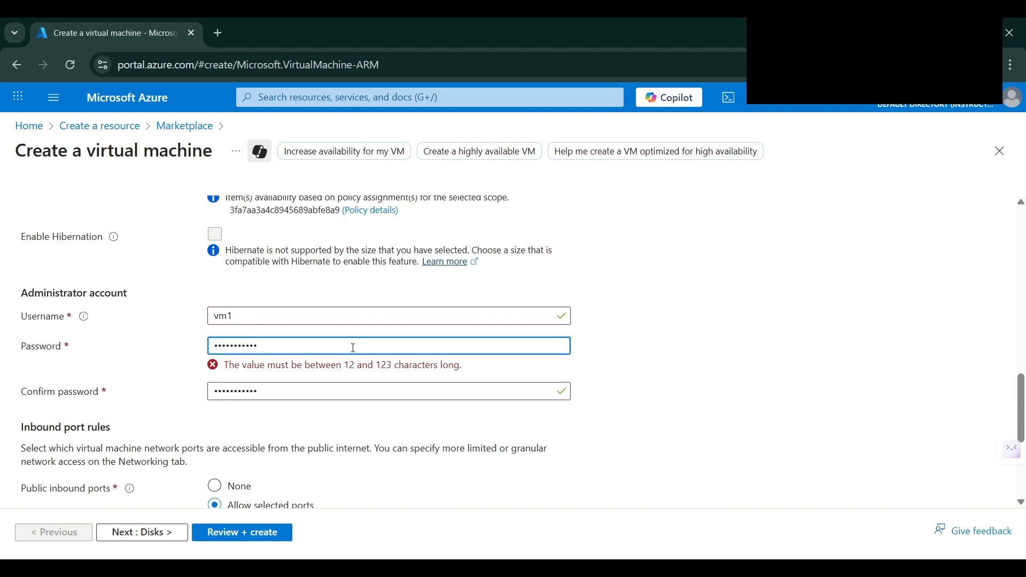
text(123)
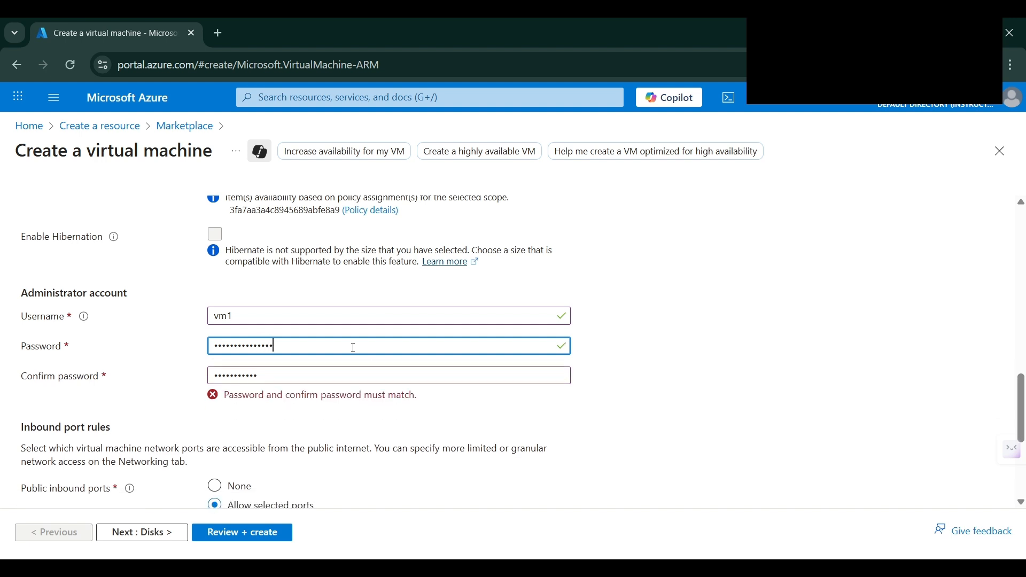
click(344, 380)
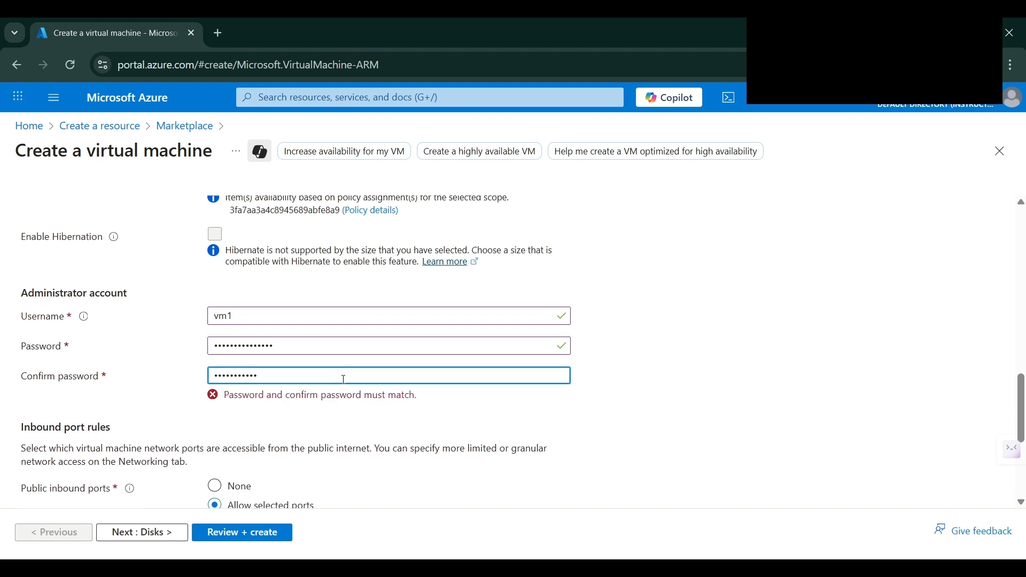
text(123)
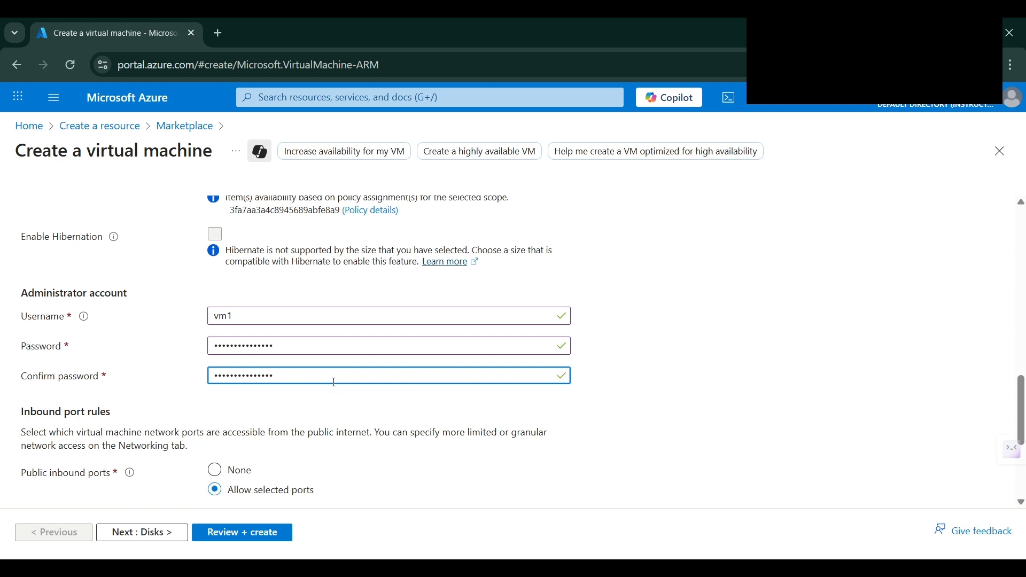
click(316, 408)
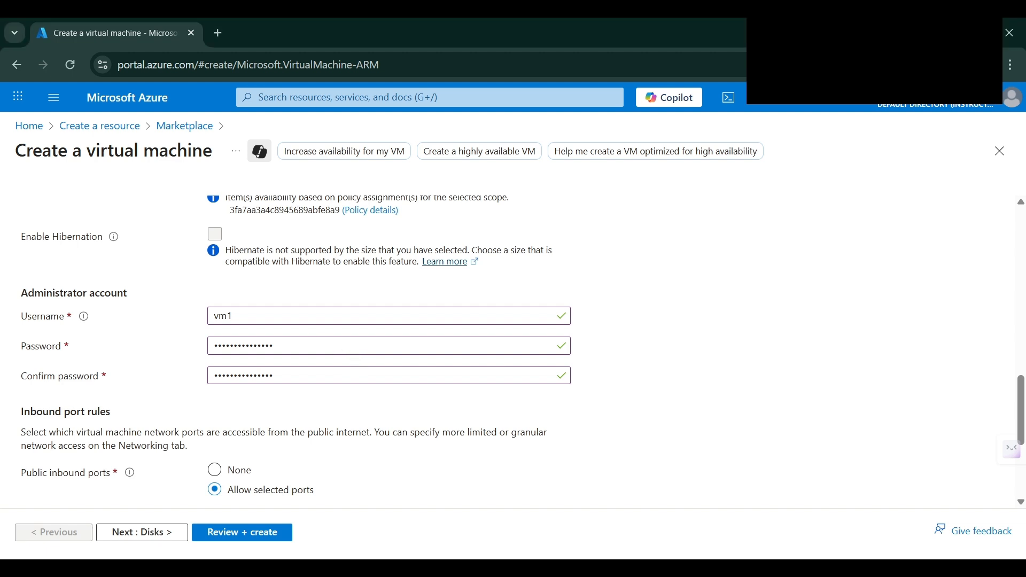
Allow inbound HTTP (80), SSH (22) and RDP (3389), leaving HTTPS (443) unticked
scroll(314, 340, down, 3)
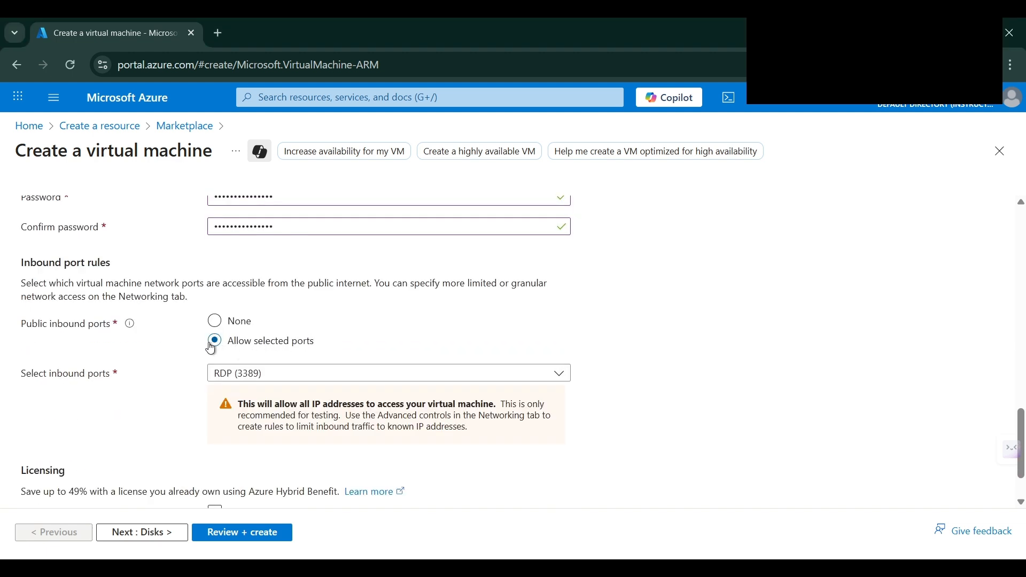
click(263, 378)
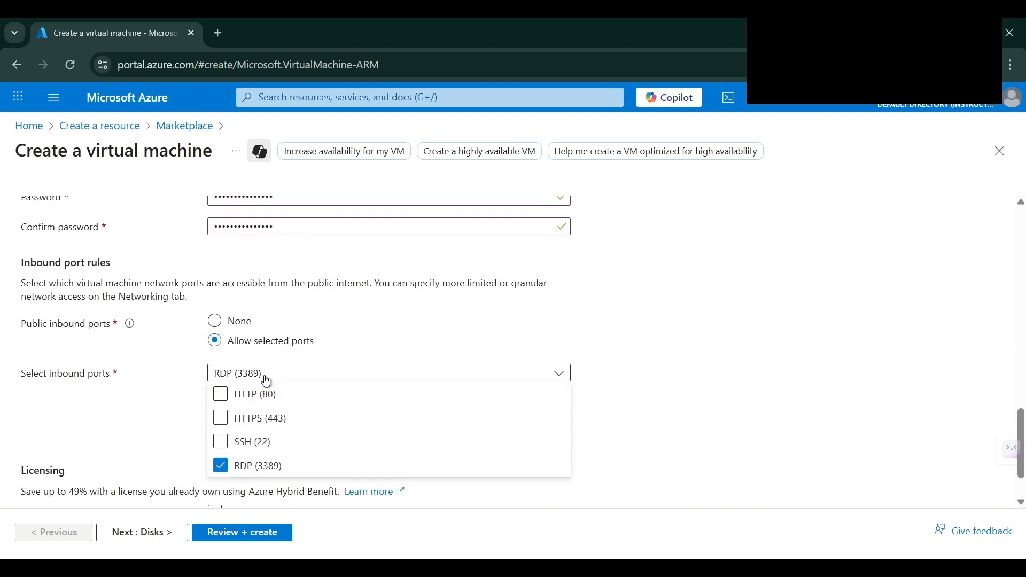
click(227, 397)
click(223, 420)
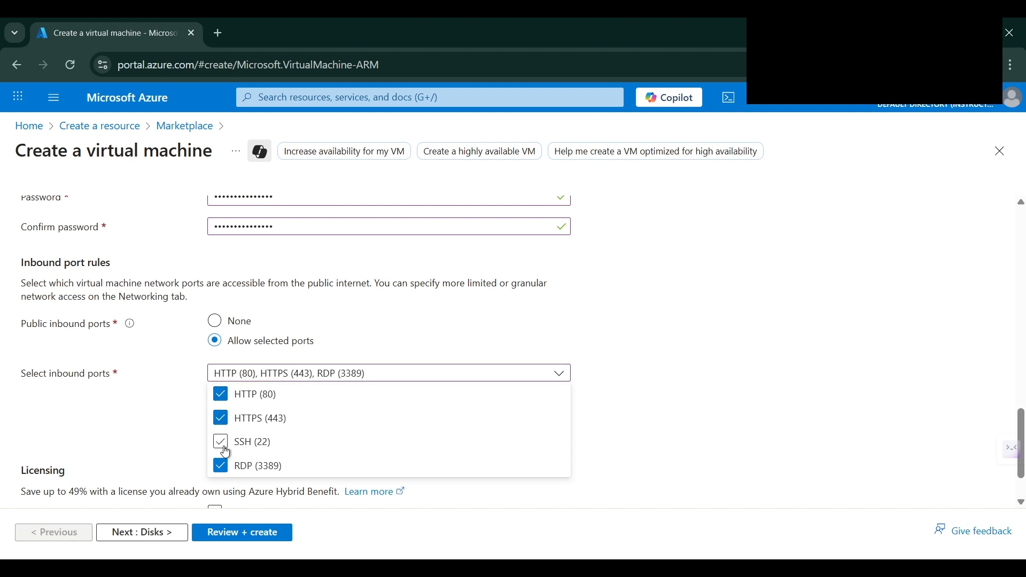
click(223, 443)
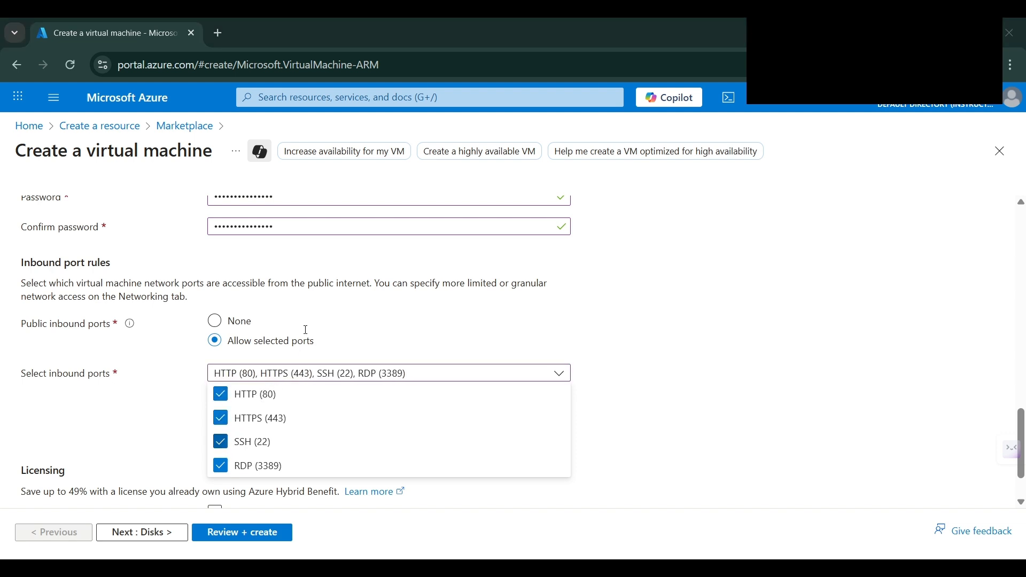
click(251, 420)
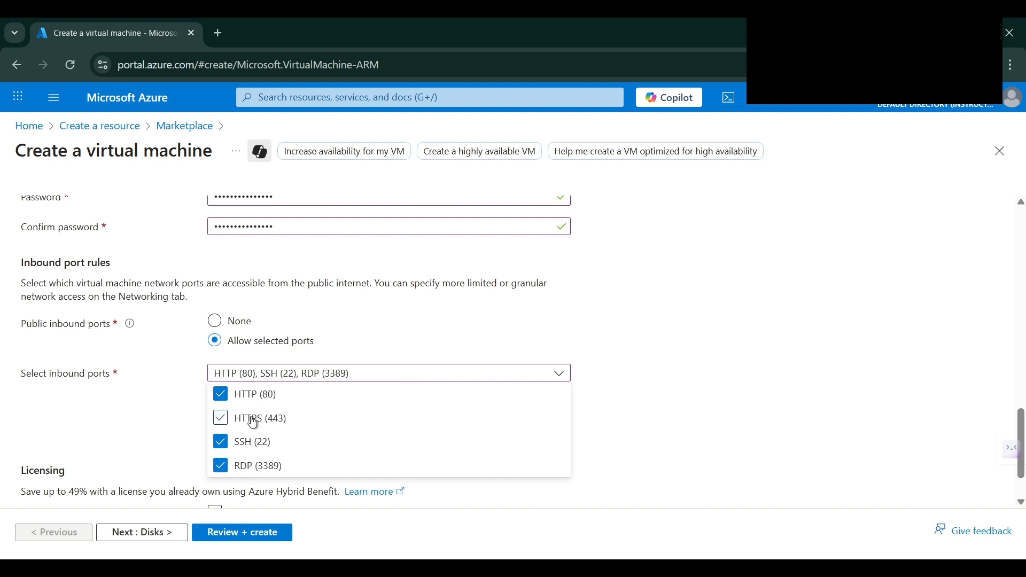
click(404, 340)
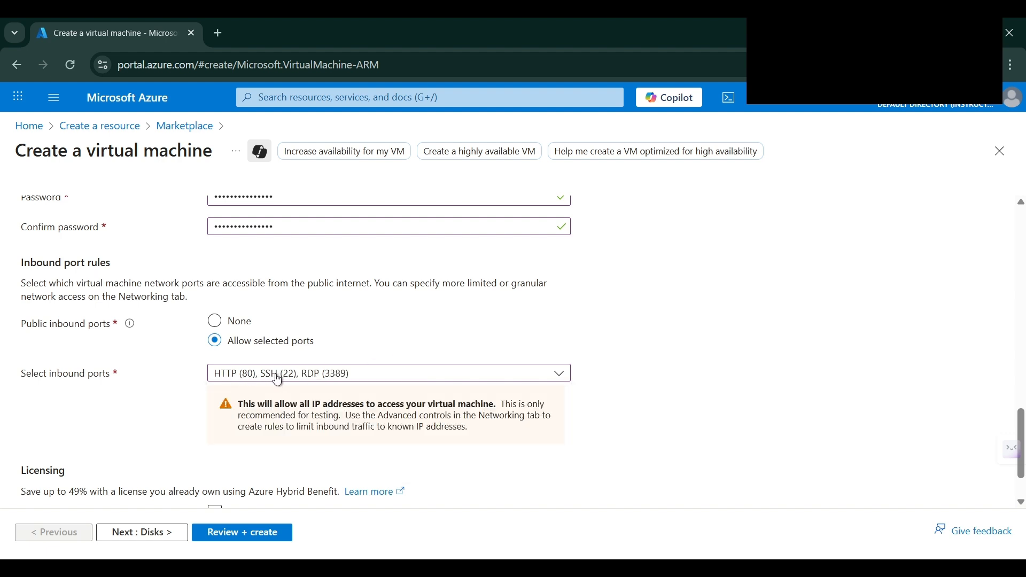
scroll(278, 379, down, 1)
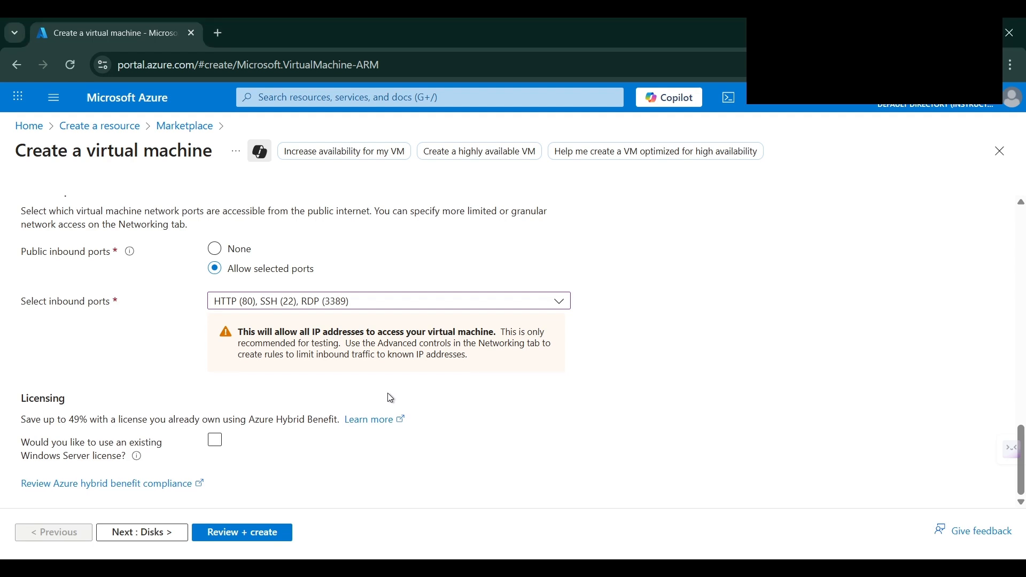
On the Disks tab, set the OS disk type to Standard SSD (locally-redundant storage)
click(155, 532)
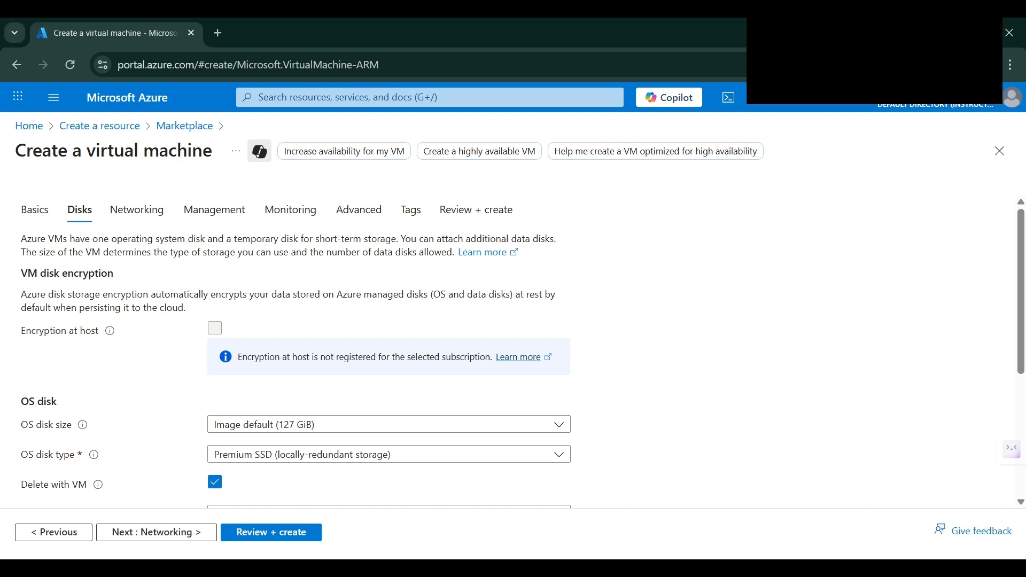
click(231, 431)
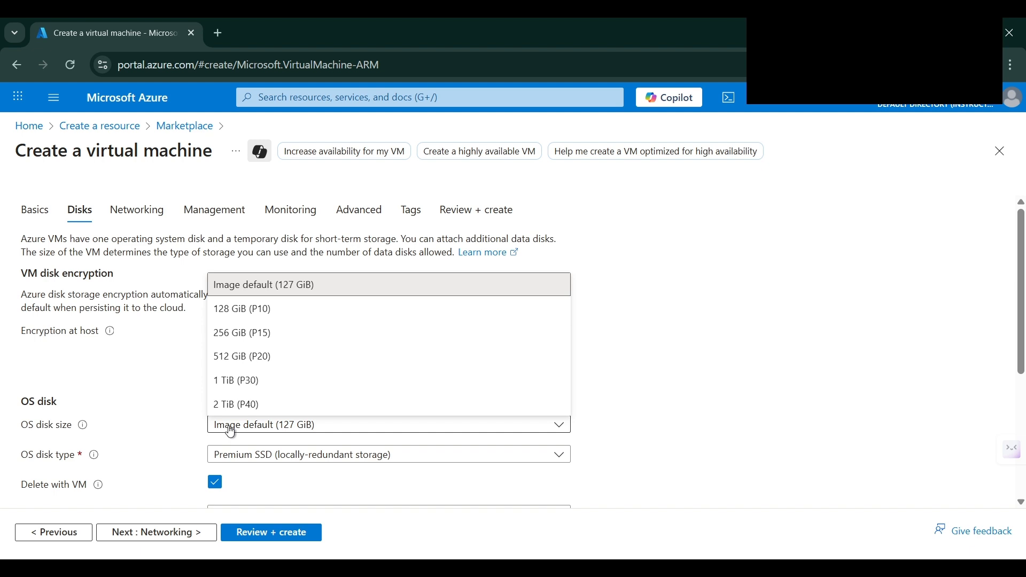
click(231, 431)
scroll(257, 393, down, 1)
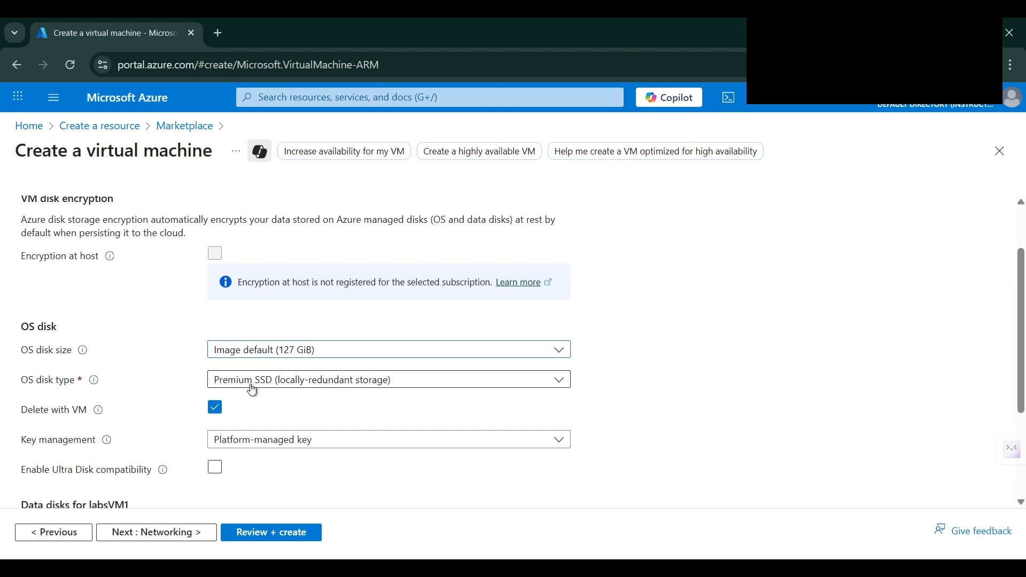
click(252, 390)
click(270, 229)
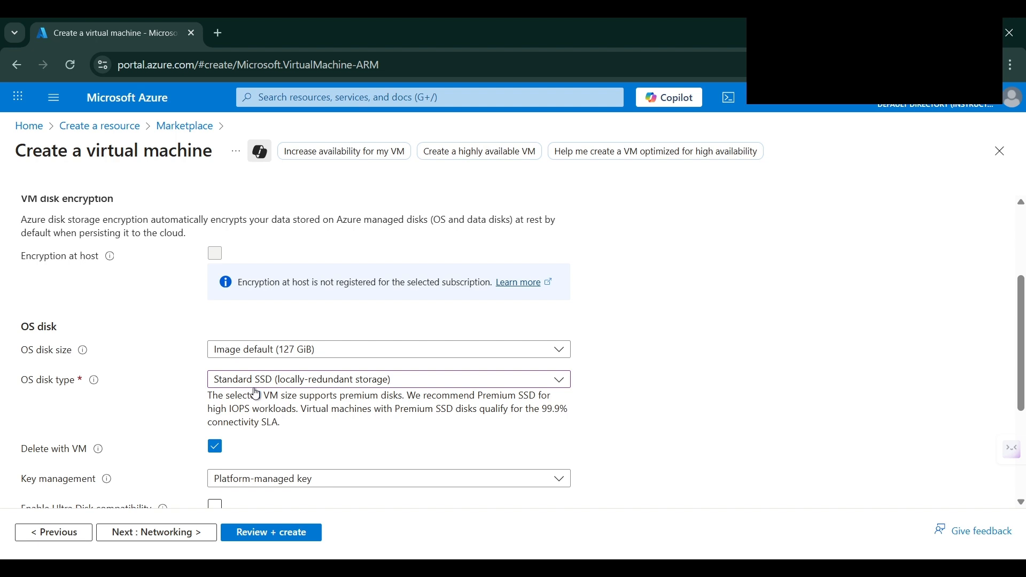
Continue to the Networking tab with new labsVM1-vnet and default subnet 10.0.0.0/24
scroll(262, 389, down, 2)
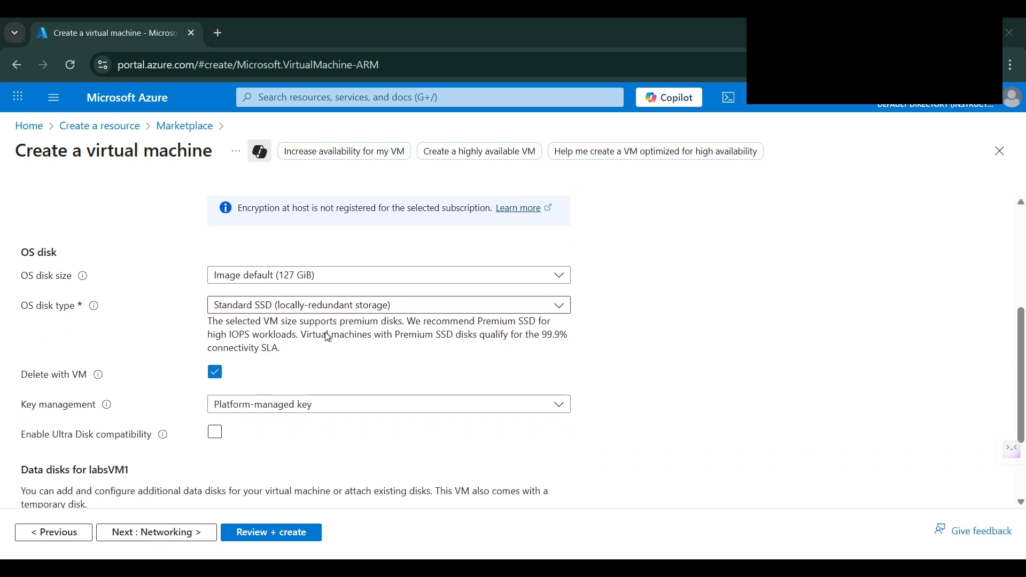
scroll(281, 403, down, 2)
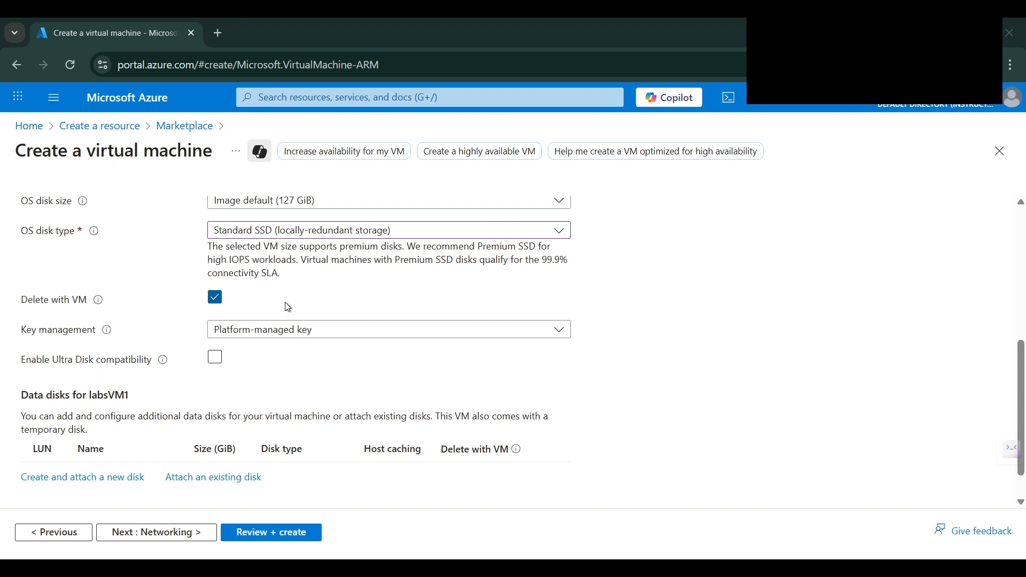
click(175, 534)
scroll(270, 301, down, 3)
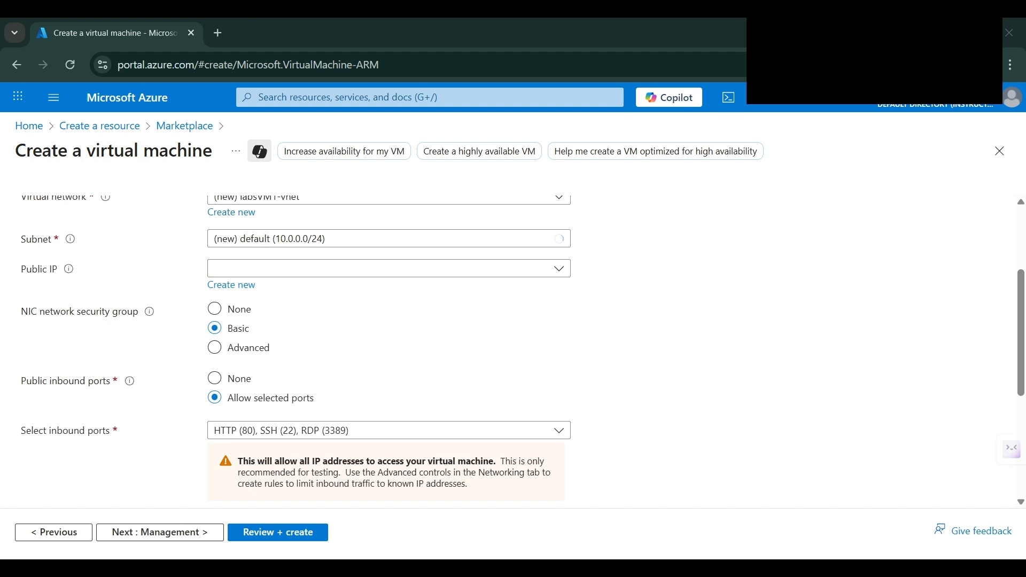
scroll(271, 300, down, 1)
scroll(270, 299, down, 3)
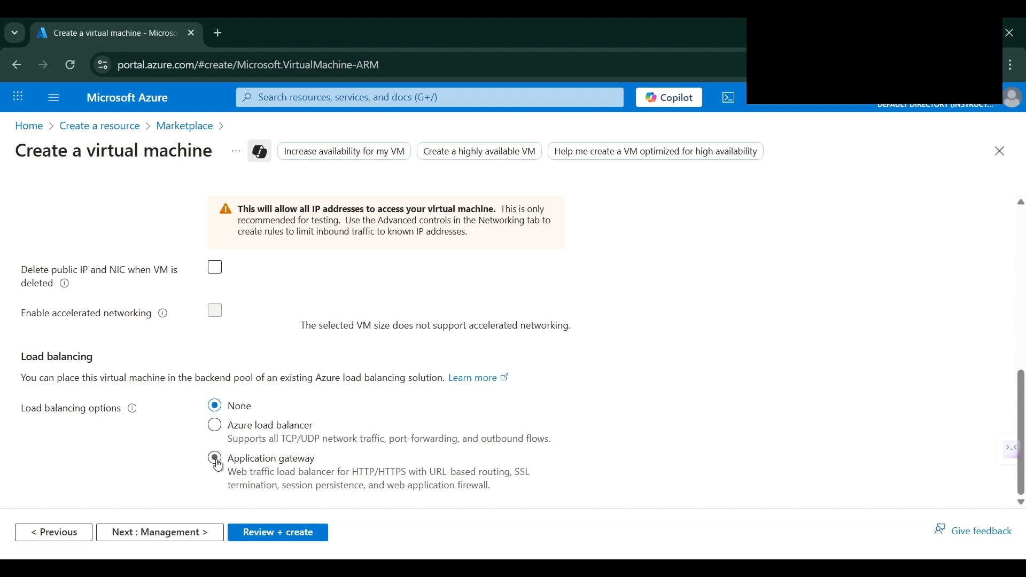
scroll(276, 309, up, 4)
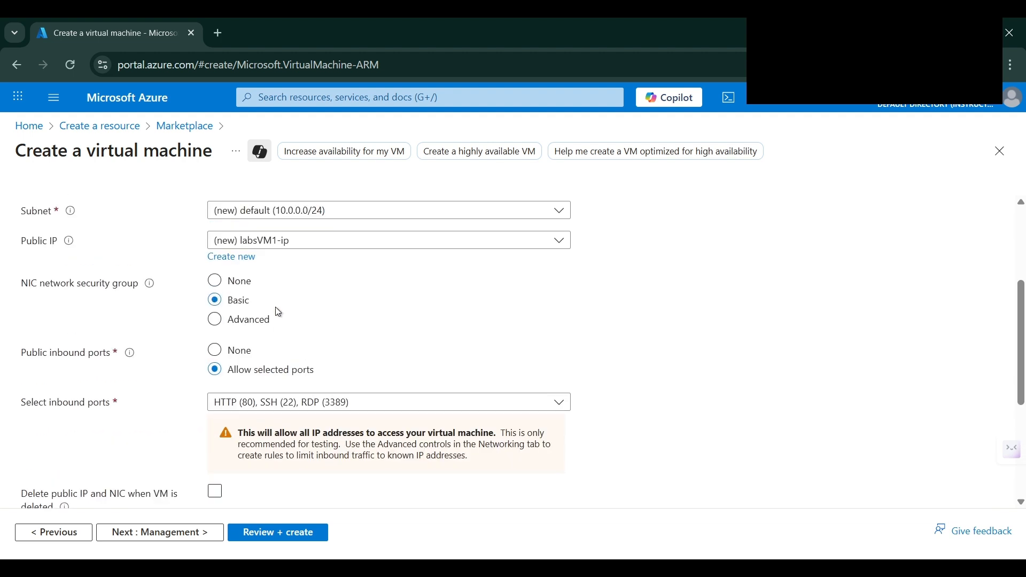
scroll(278, 312, up, 1)
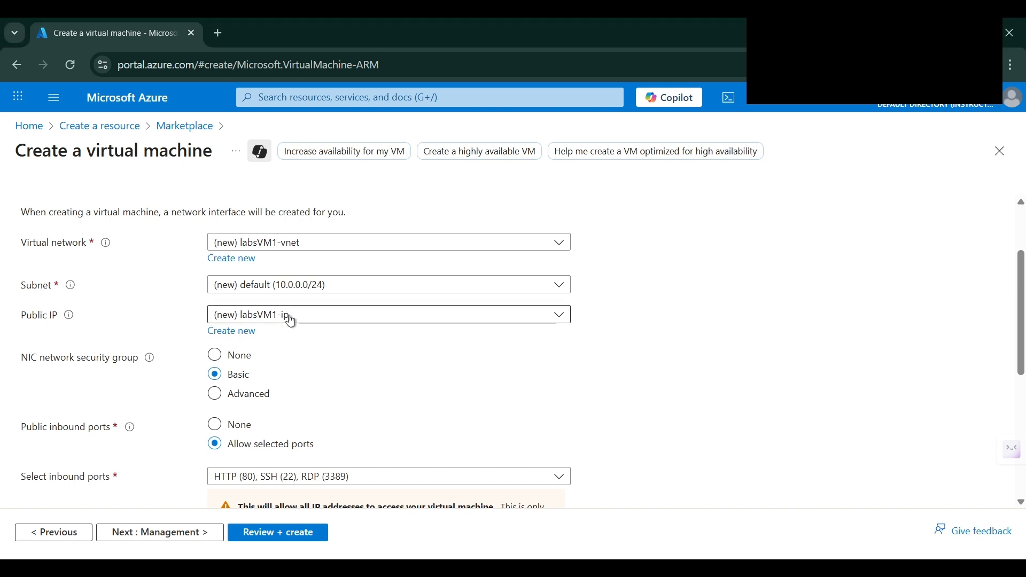
scroll(289, 318, down, 4)
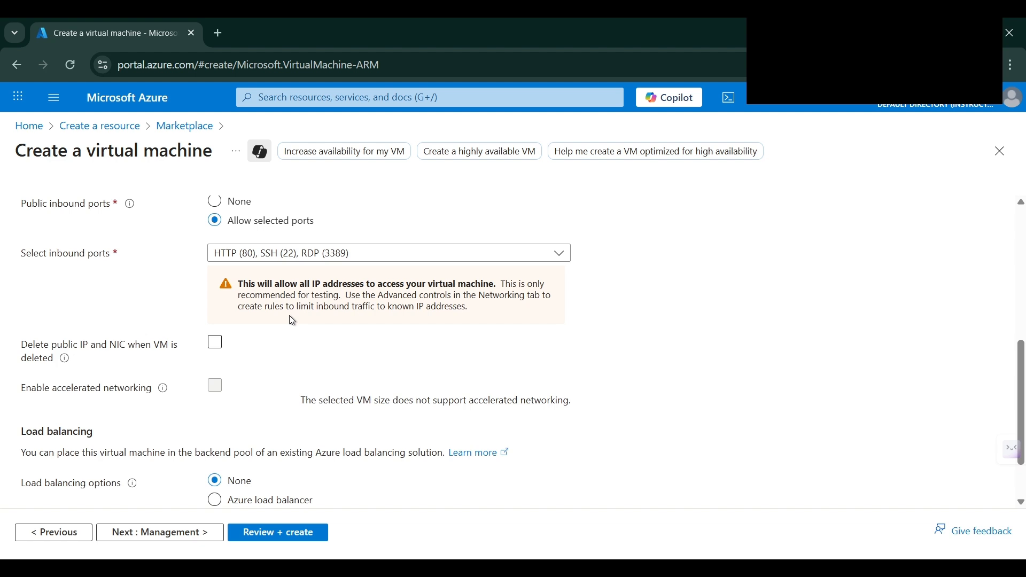
scroll(293, 320, down, 1)
Skip past Management to Monitoring and disable boot diagnostics
click(151, 541)
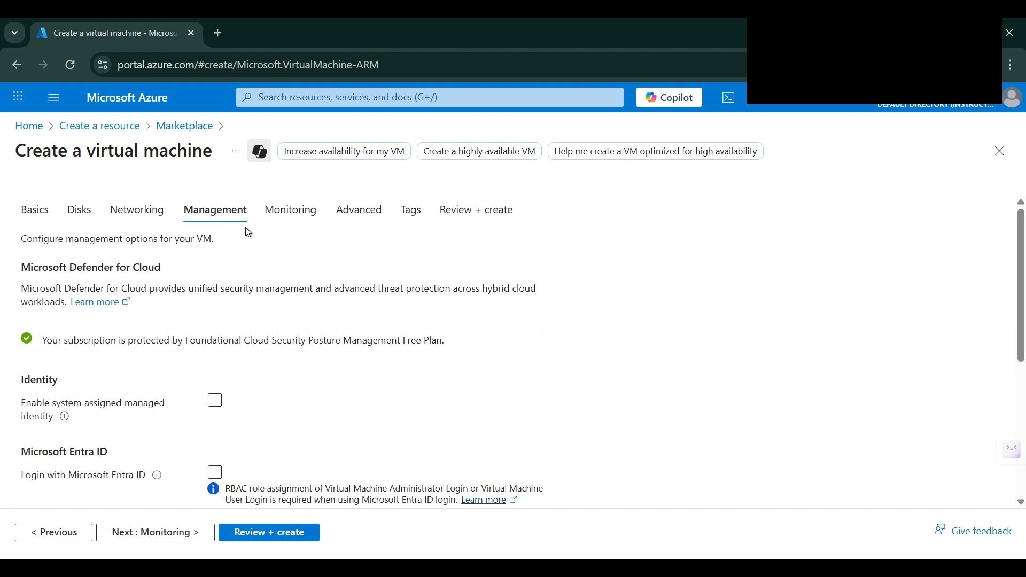
scroll(245, 229, down, 5)
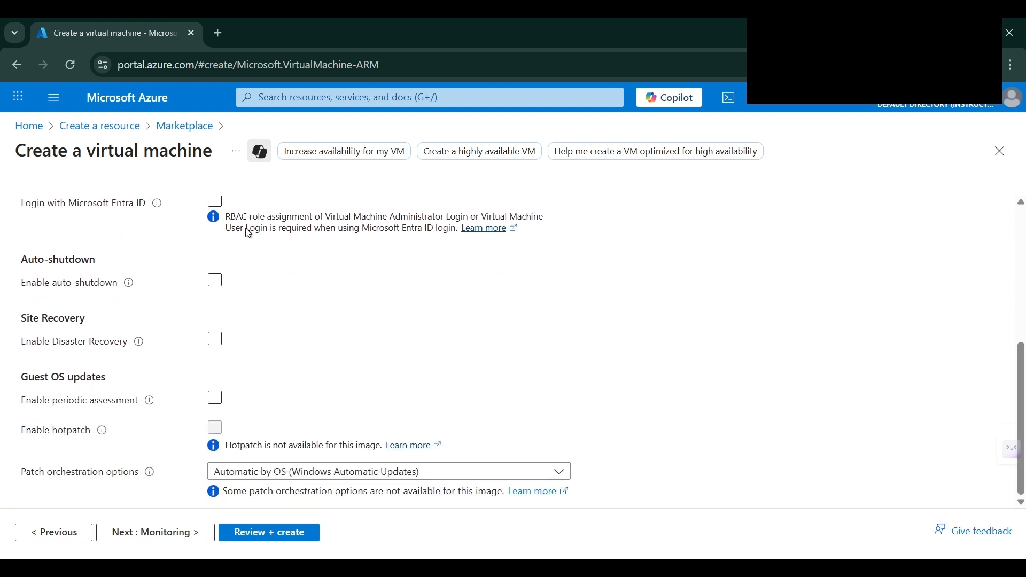
click(176, 533)
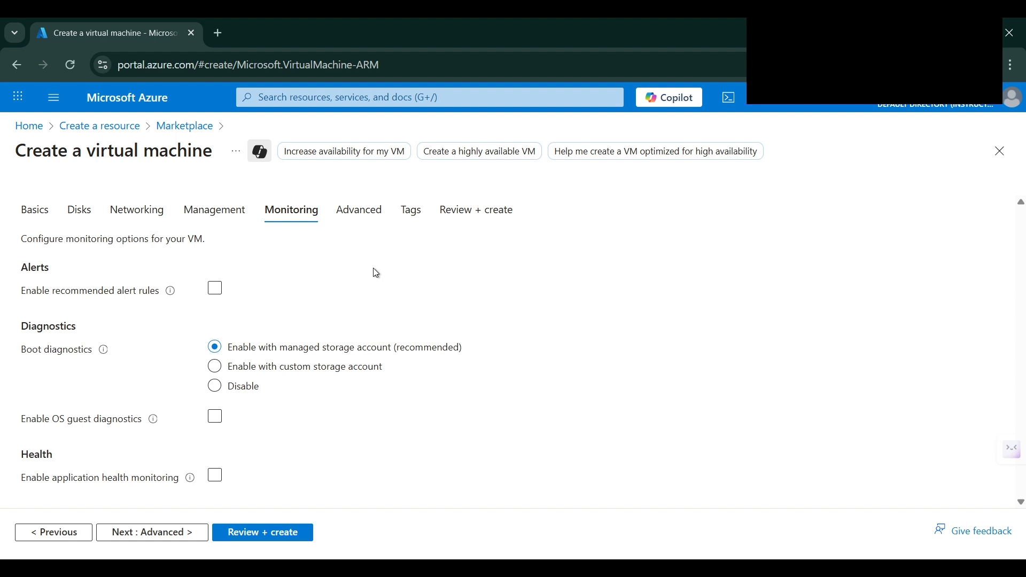
click(215, 393)
Review the validated labsVM1 summary (Standard B2s, 4.1265 INR/hr) and submit the deployment
click(270, 534)
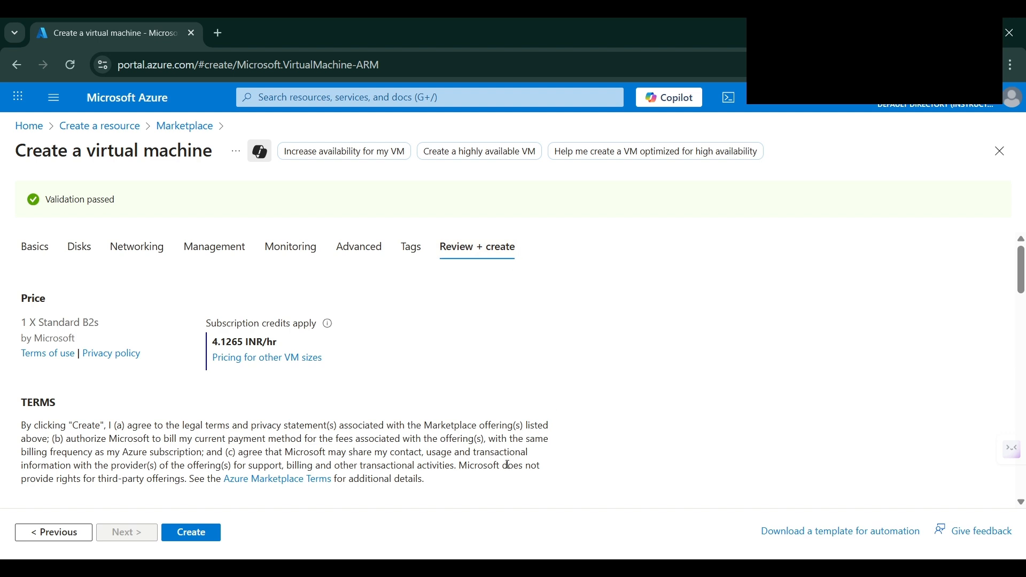
scroll(422, 396, down, 10)
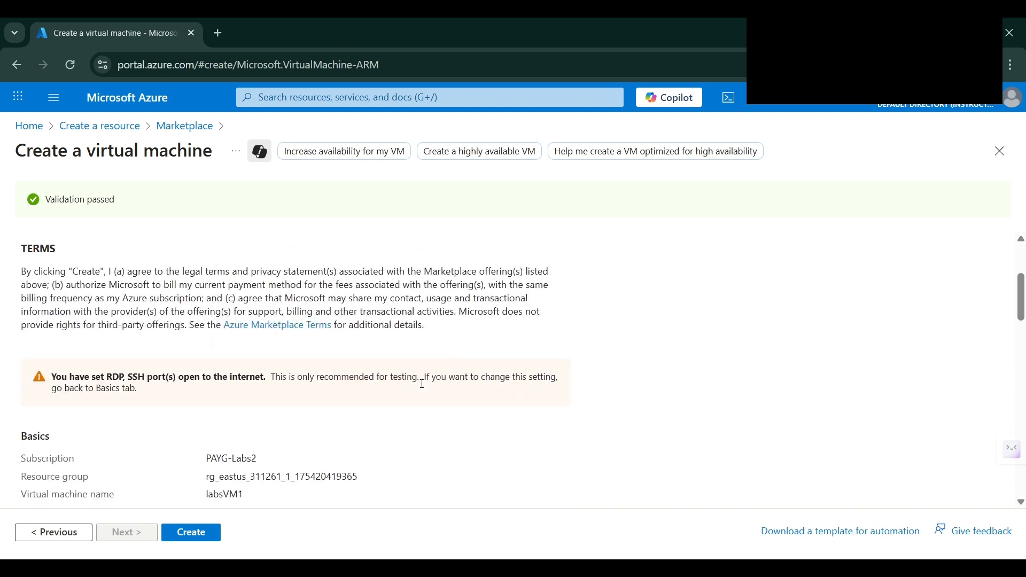
scroll(422, 384, down, 5)
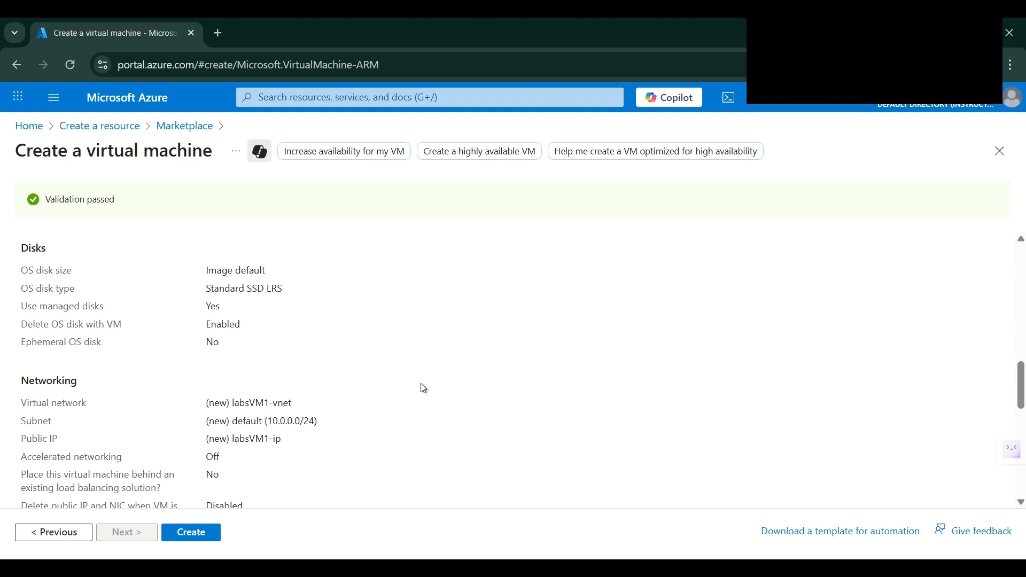
scroll(422, 387, down, 3)
scroll(421, 388, up, 15)
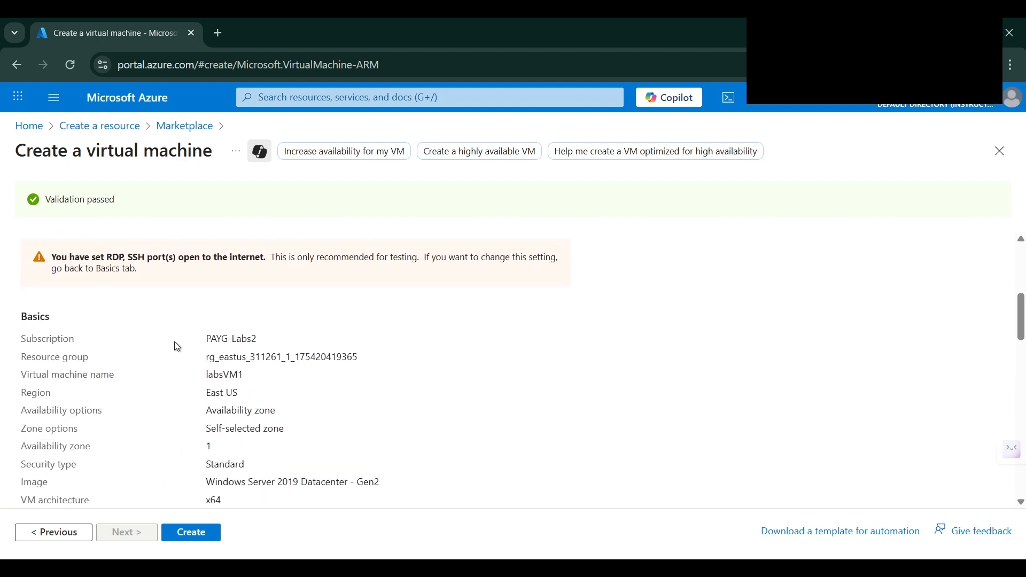
scroll(235, 345, down, 3)
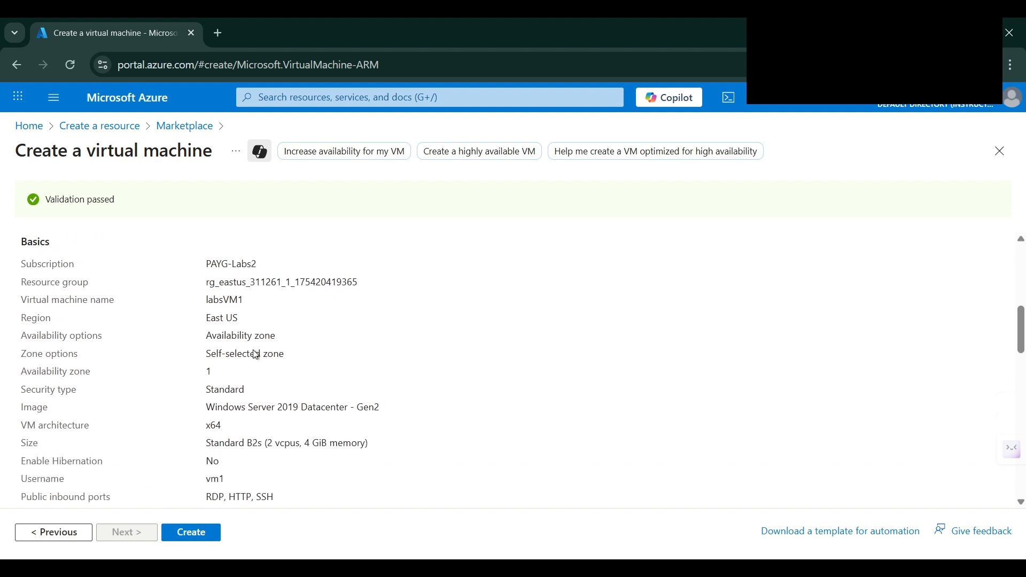
scroll(236, 338, down, 1)
scroll(236, 338, down, 15)
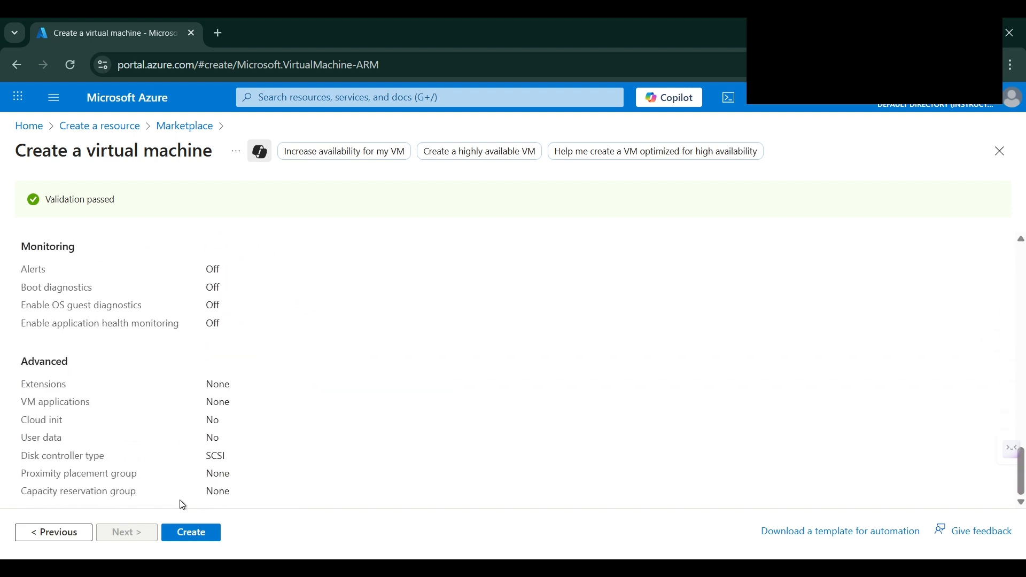
click(199, 531)
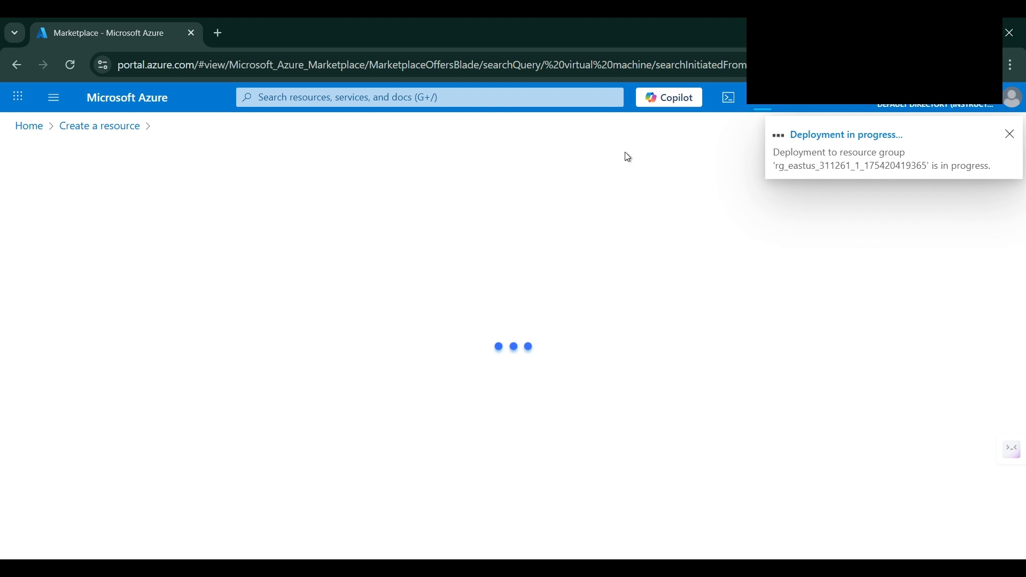
Open the running deployment's details, showing labsVM1 with its network interface, vnet, NSG and public IP
click(818, 140)
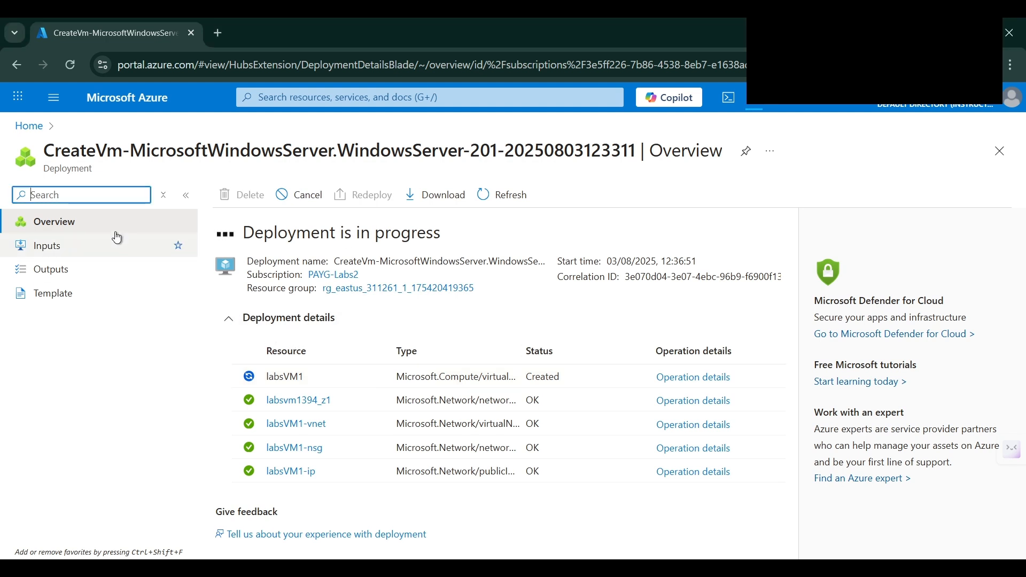
Search 'Virtual Machines' in the portal and open the labsVM1 overview
click(260, 100)
text(Virtual Machines)
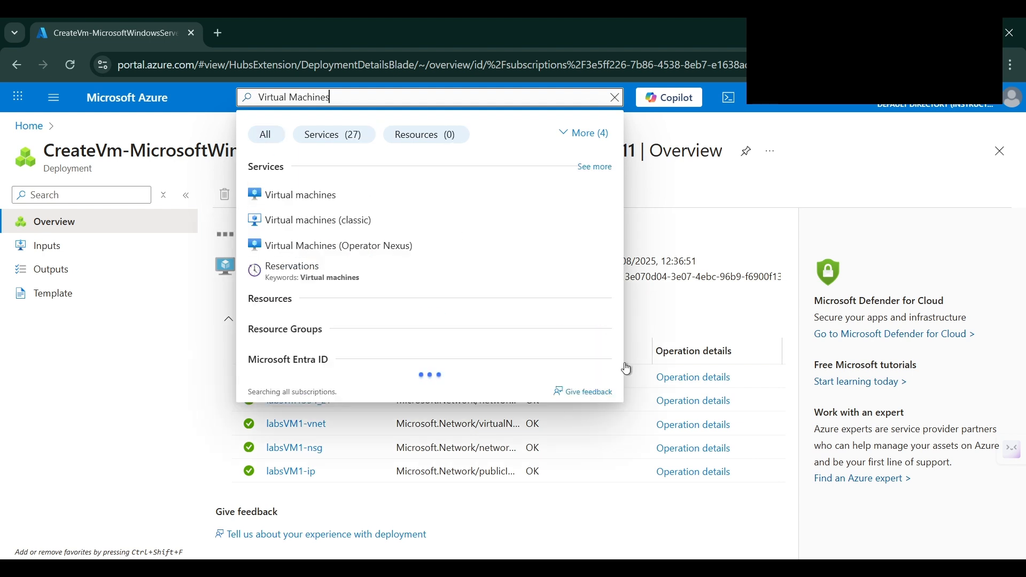
click(310, 197)
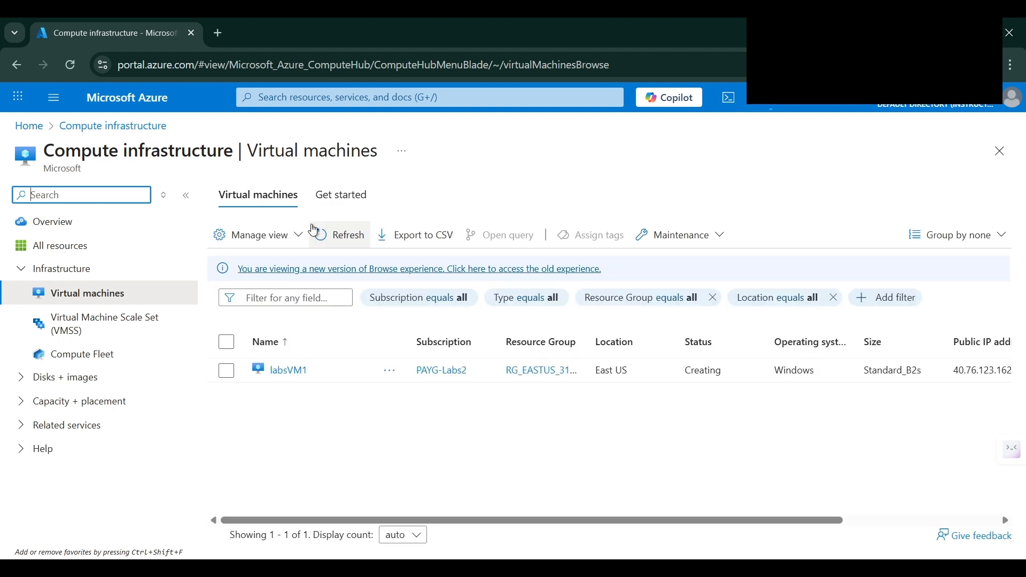
click(289, 373)
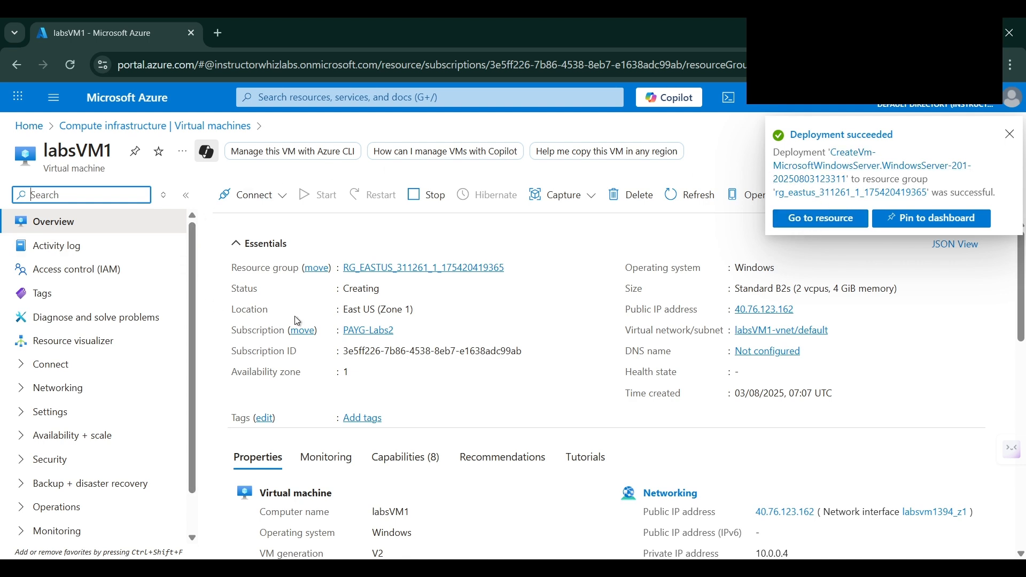
Download labsVM1's Native RDP connection file from its Connect page
click(1011, 139)
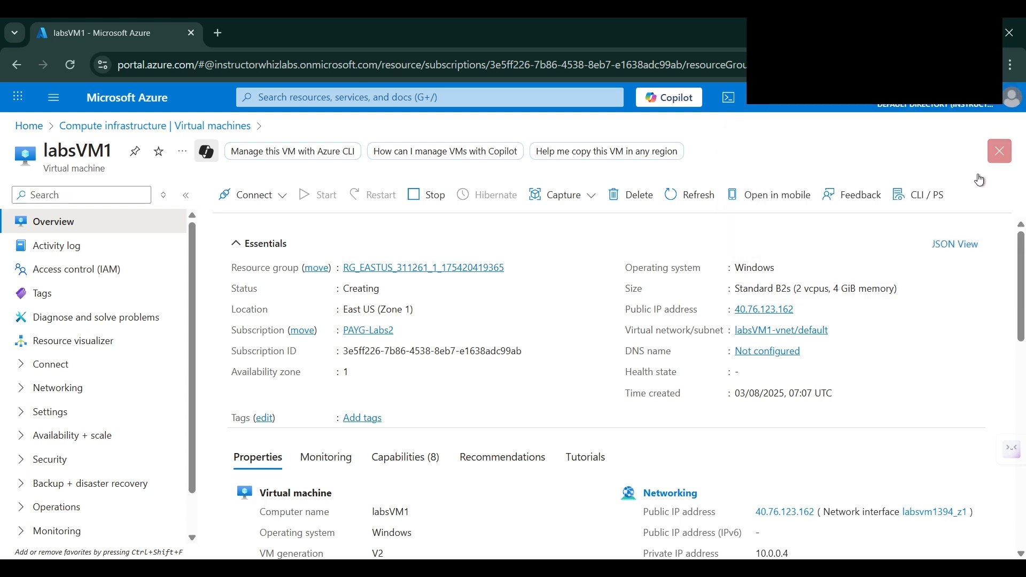
click(79, 364)
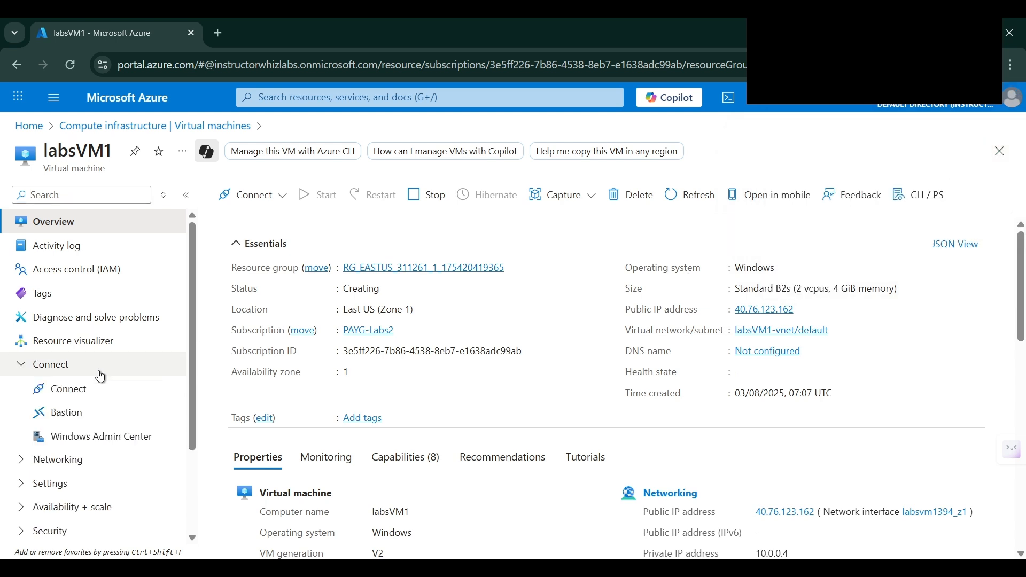
click(68, 392)
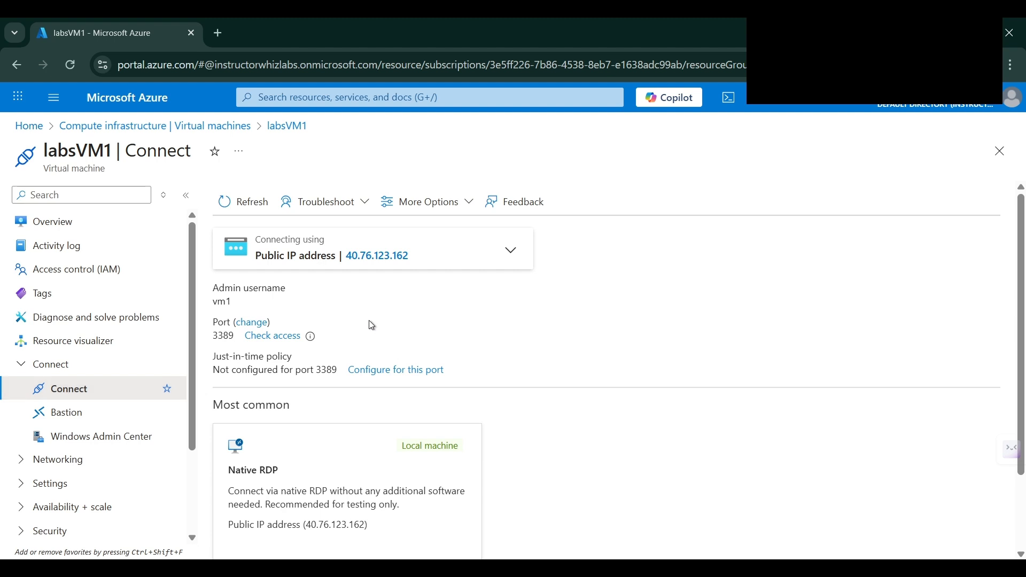
mouse_move(298, 265)
scroll(389, 344, down, 1)
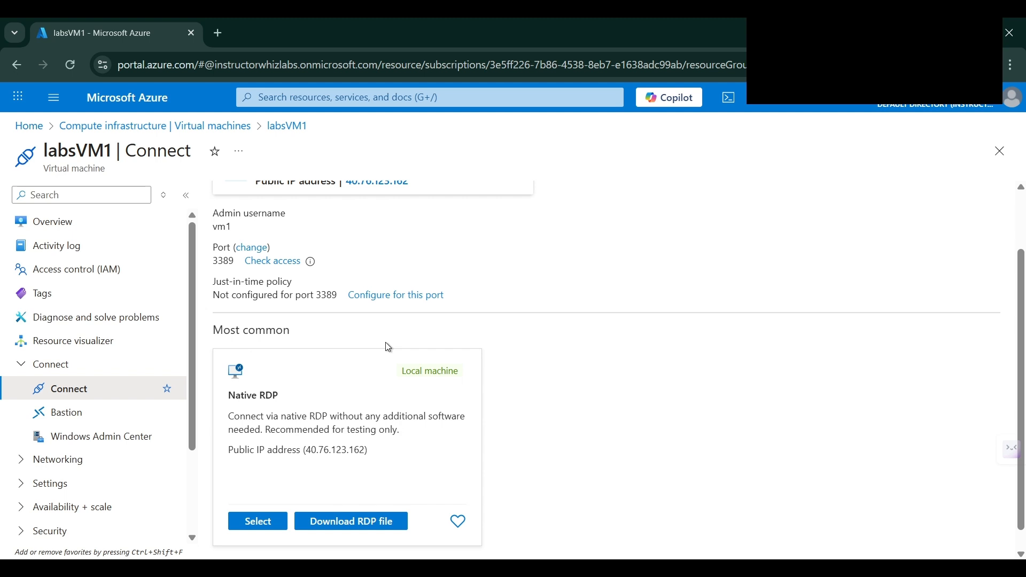
scroll(388, 347, down, 1)
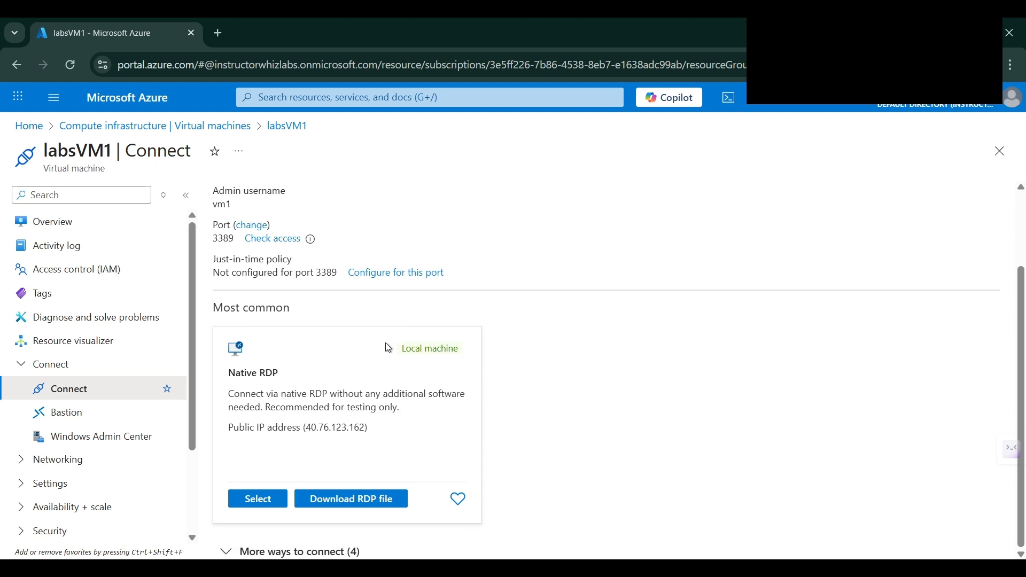
click(373, 502)
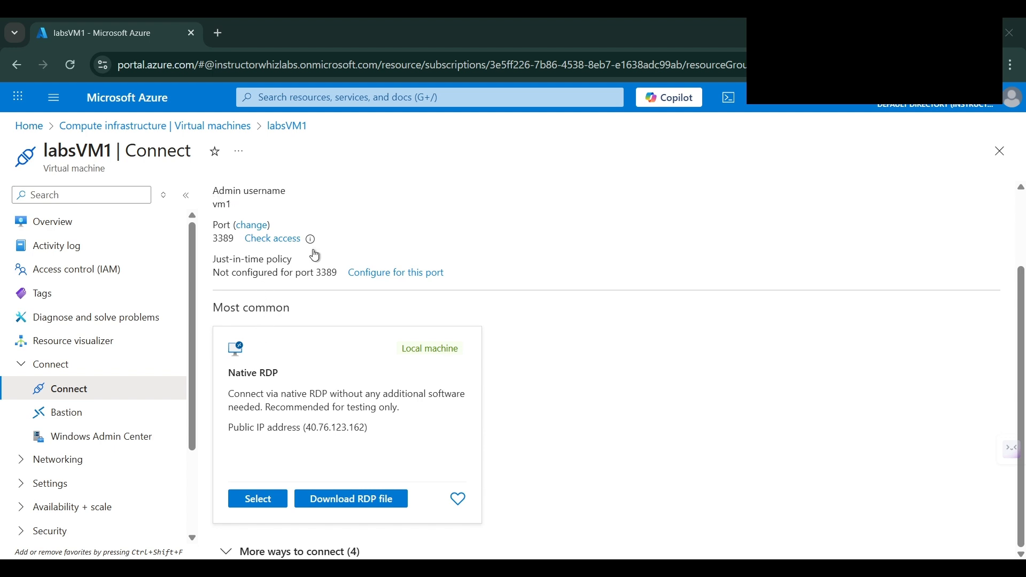
click(227, 34)
Load the Remote Desktop clients documentation page in the new tab
text(https://docs.microsoft.com/en-us/windows-server/remote/remote-desktop-services/clients/remote-desktop-clients)
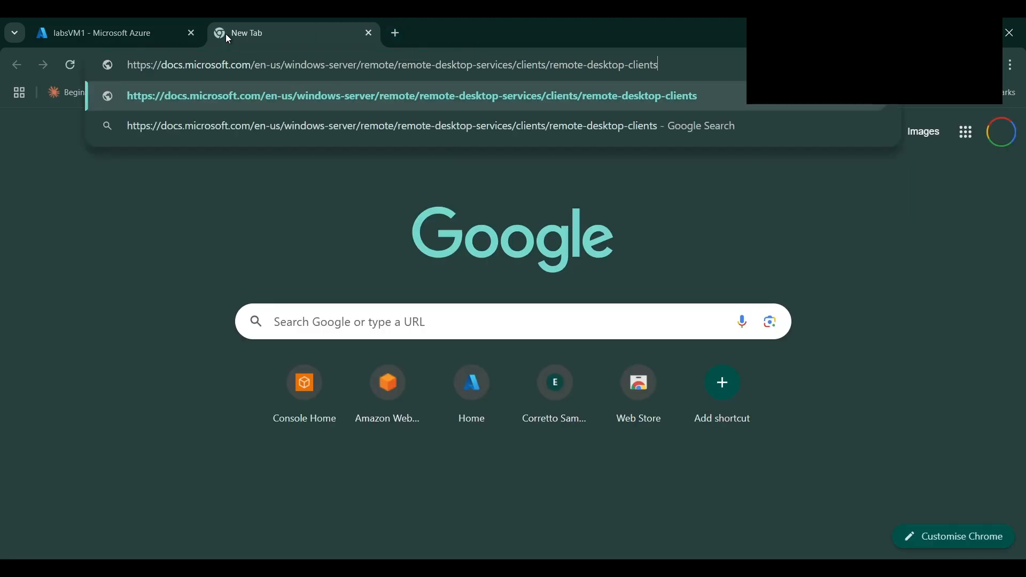
key(Return)
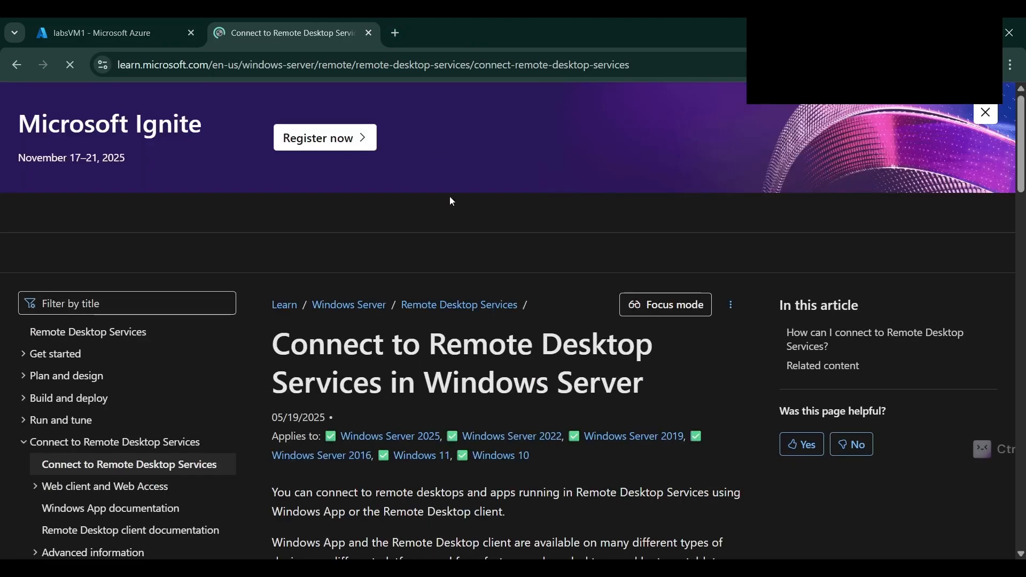
drag(275, 345, 633, 388)
Review the article's supported-platforms table, then return to labsVM1's Azure Connect page
scroll(433, 360, down, 15)
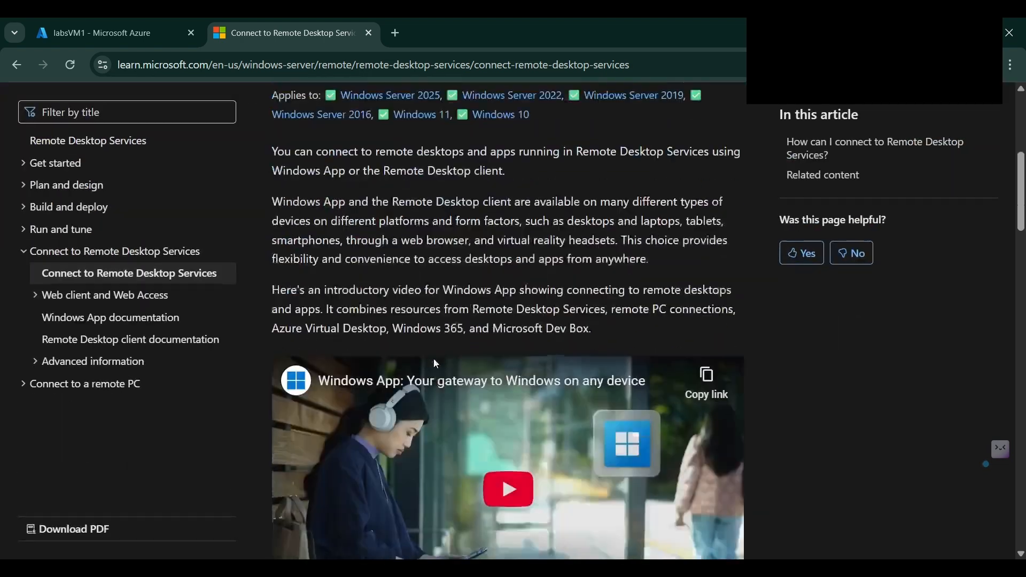
scroll(435, 359, down, 3)
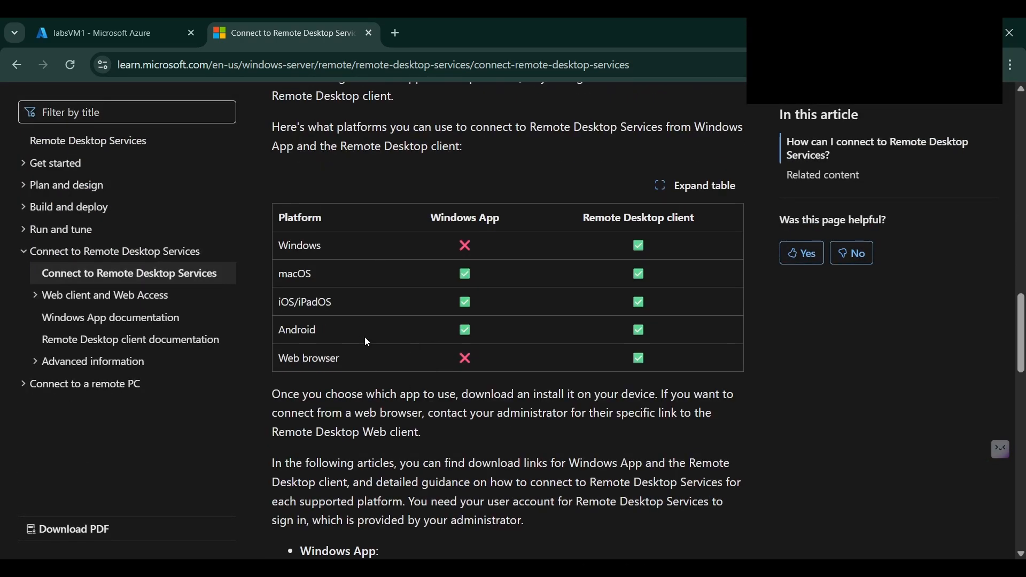
scroll(365, 337, down, 9)
scroll(588, 353, down, 1)
scroll(595, 369, down, 8)
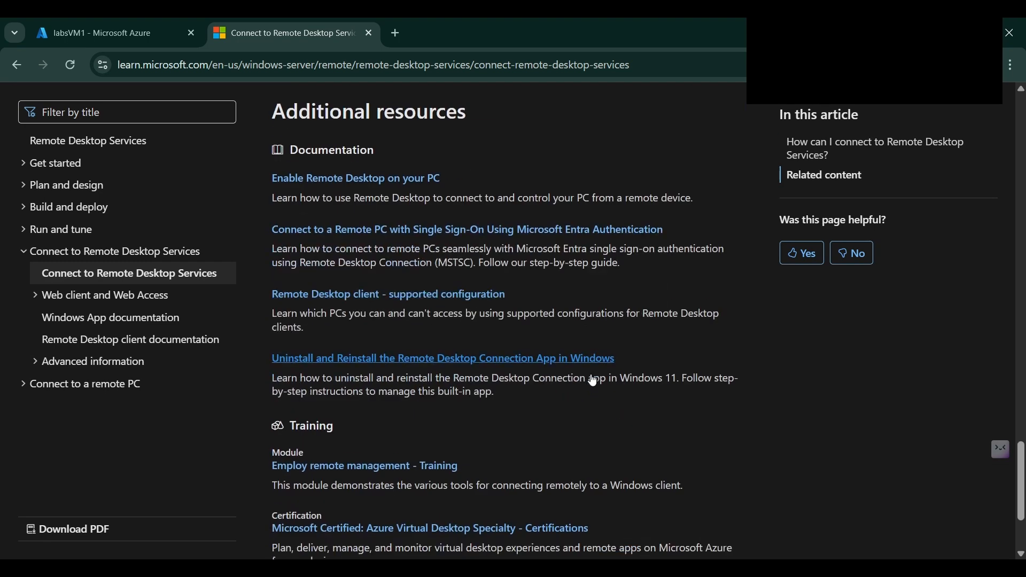
scroll(406, 291, down, 3)
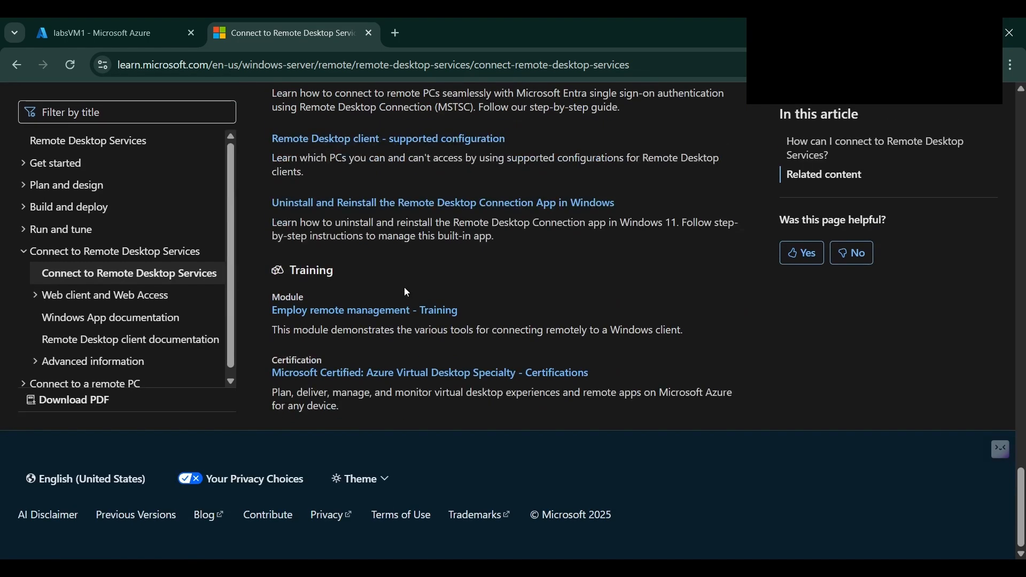
scroll(406, 292, up, 15)
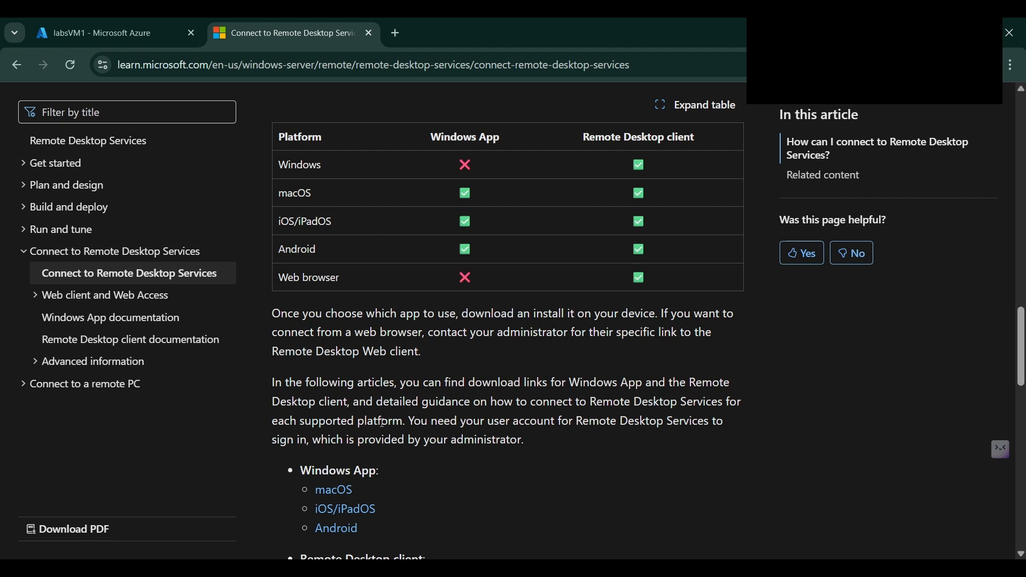
click(106, 37)
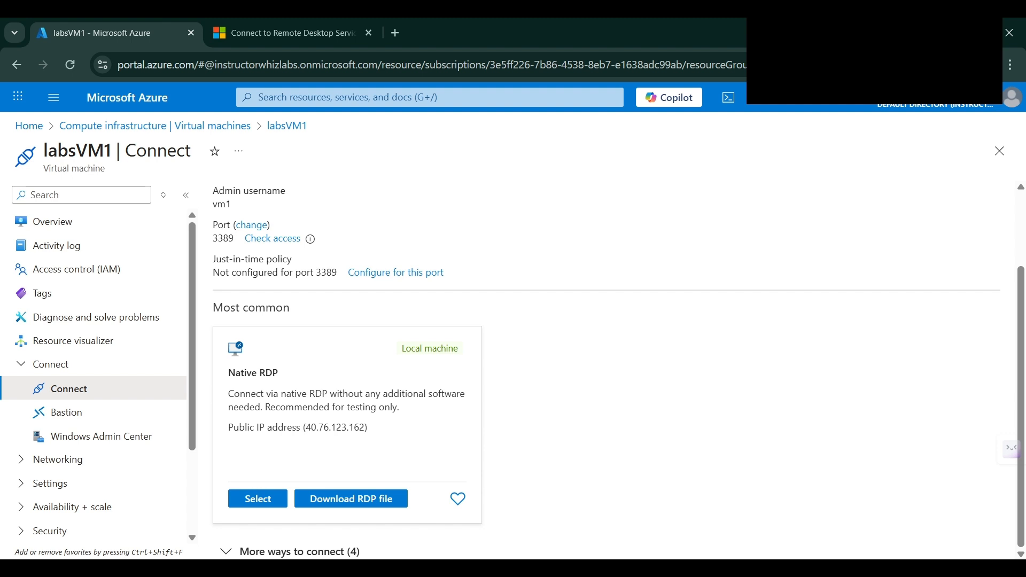
Launch the downloaded labsVM1.rdp file from Chrome's recent downloads
key(super)
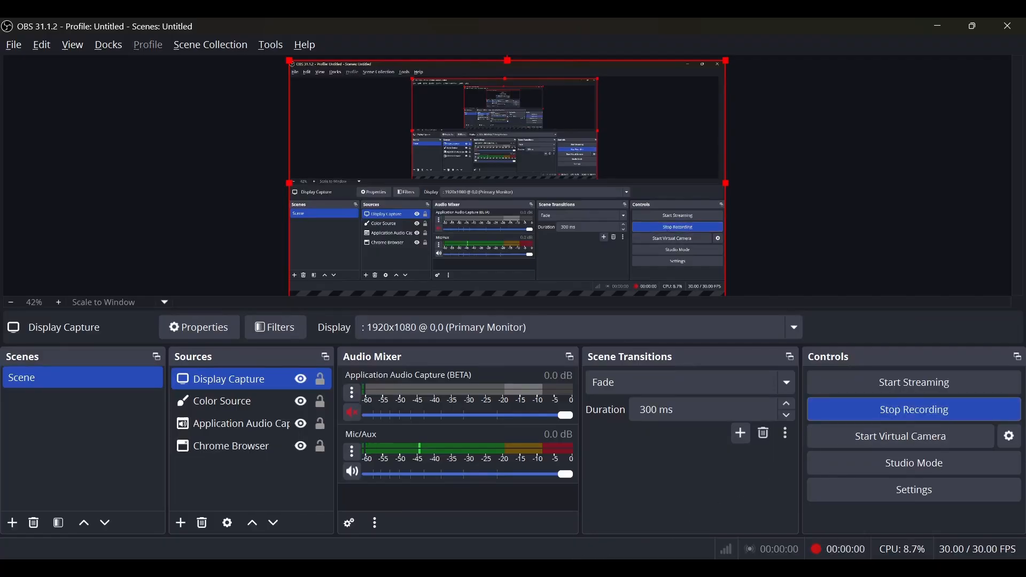
key(alt+Tab)
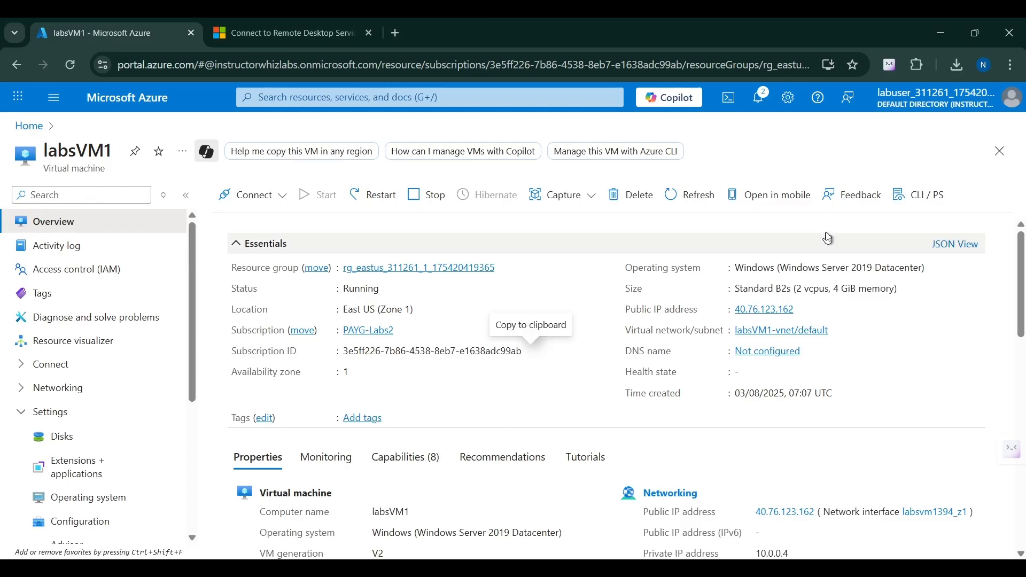
click(962, 66)
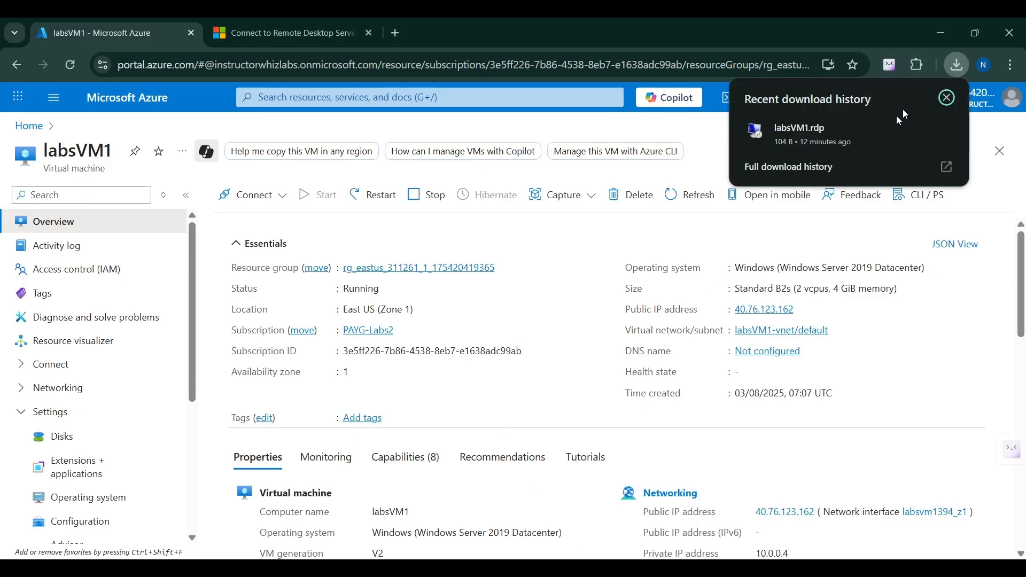
click(803, 137)
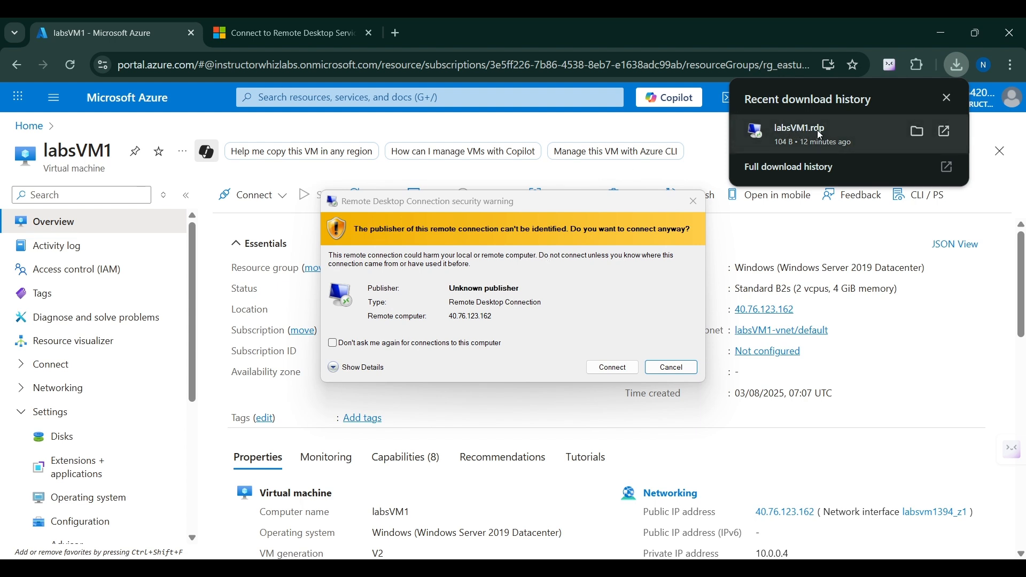
Connect to 40.76.123.162 with the account password, accepting the publisher and certificate warnings
click(604, 374)
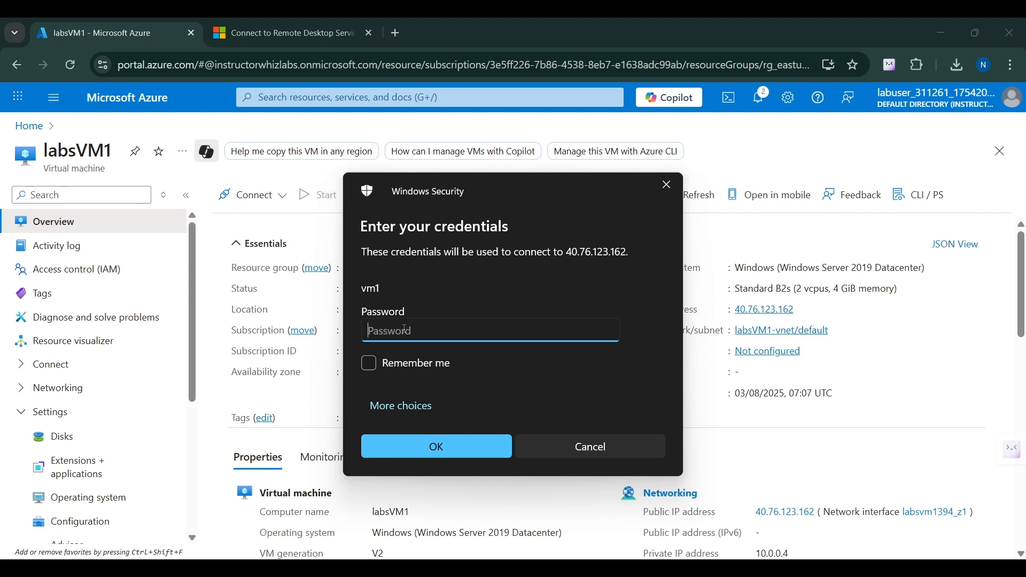
text(***************)
key(Return)
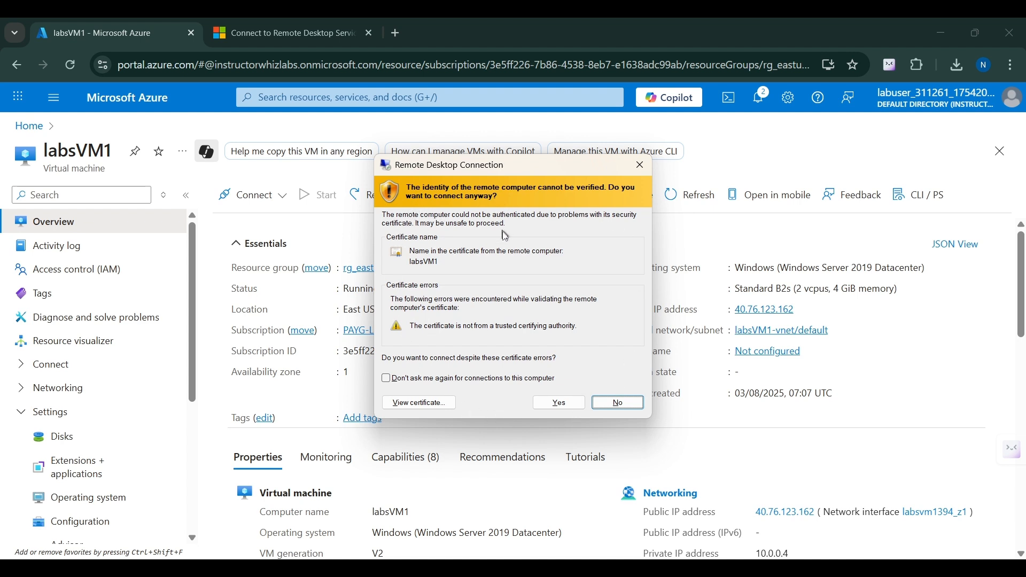
click(556, 406)
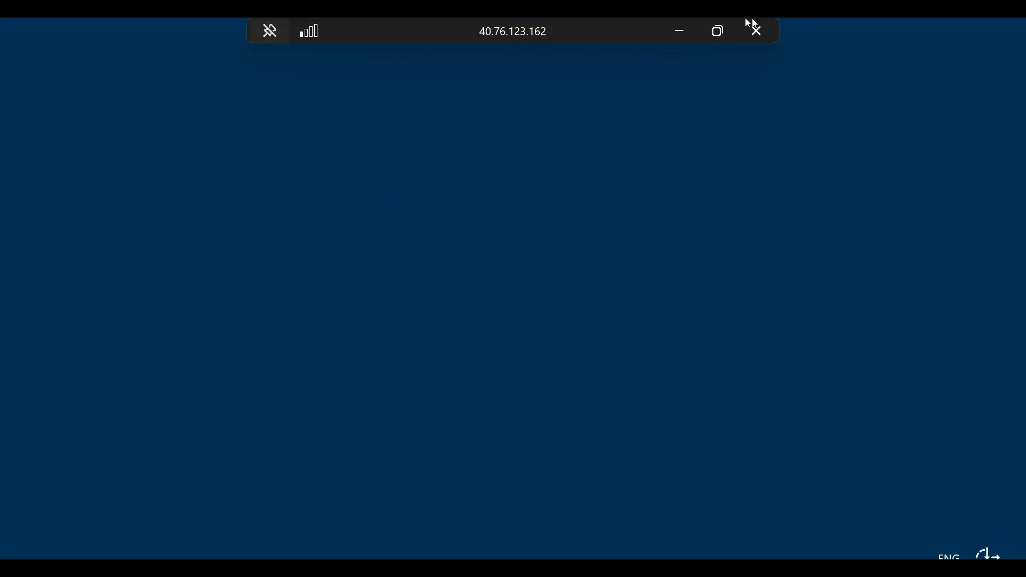
Restore the full-screen remote session to a window and enlarge it to nearly full screen
click(719, 31)
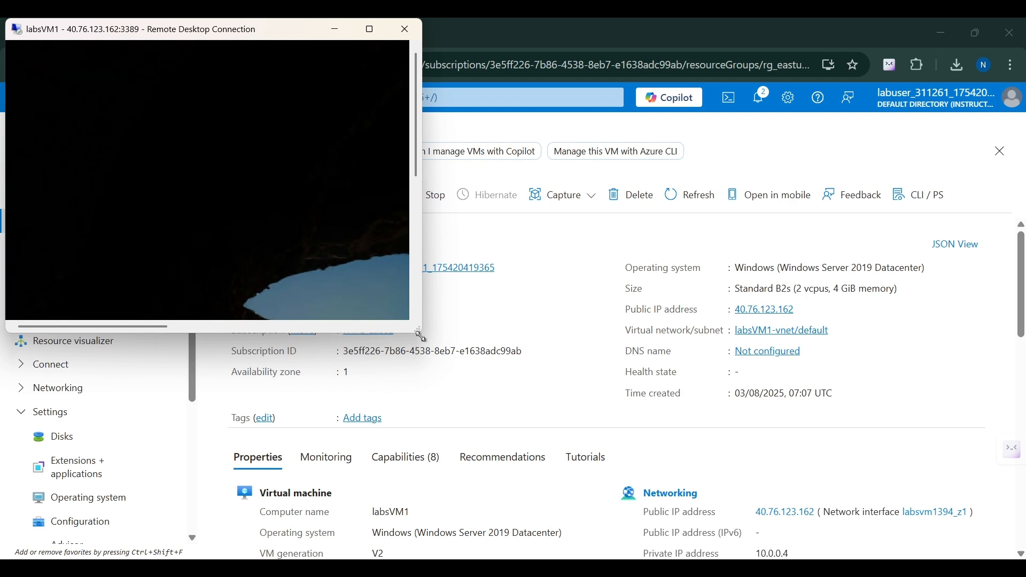
drag(419, 328, 998, 541)
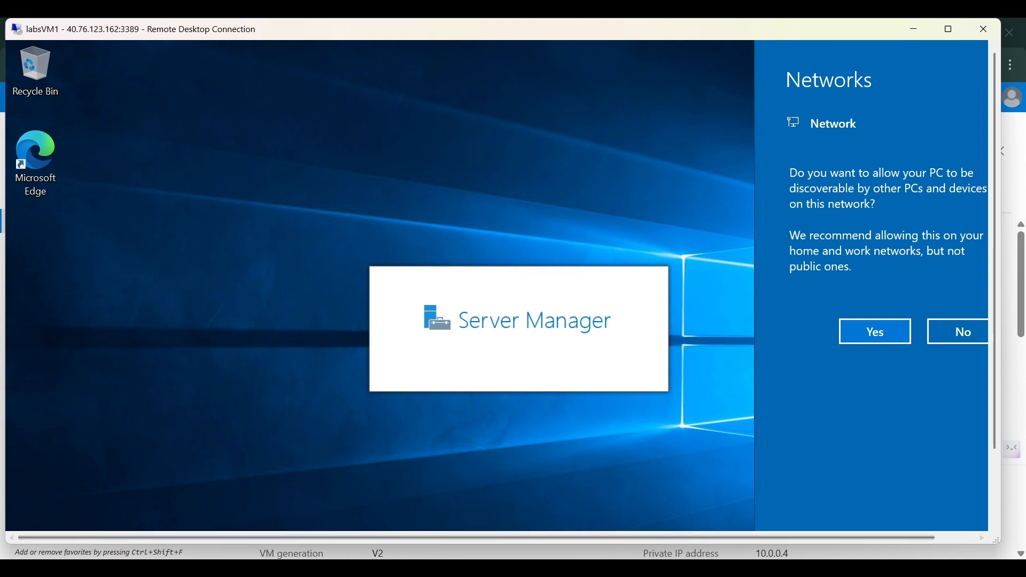
mouse_move(618, 569)
click(619, 503)
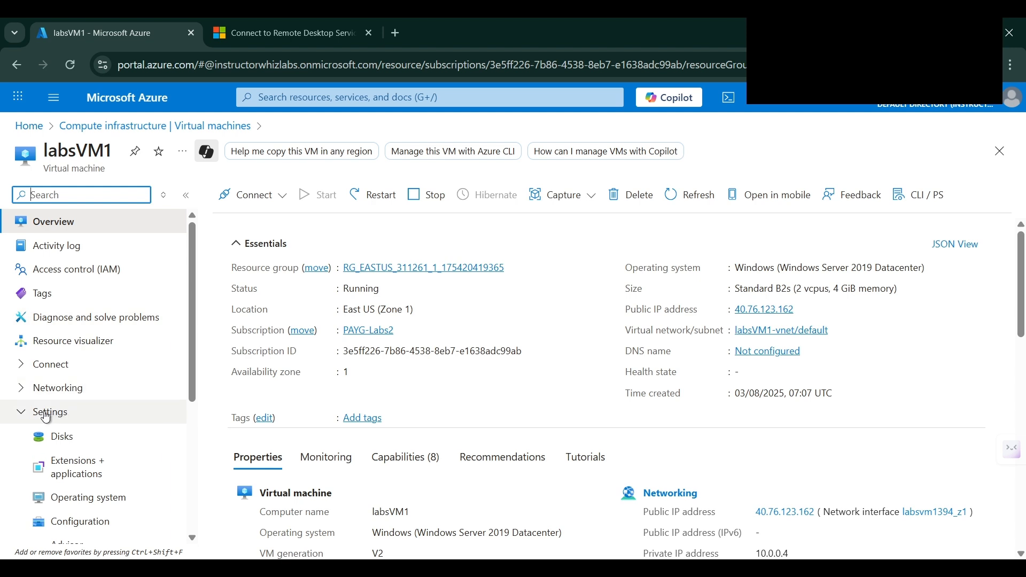
Open labsVM1's Disks settings and the OS disk's details
click(51, 442)
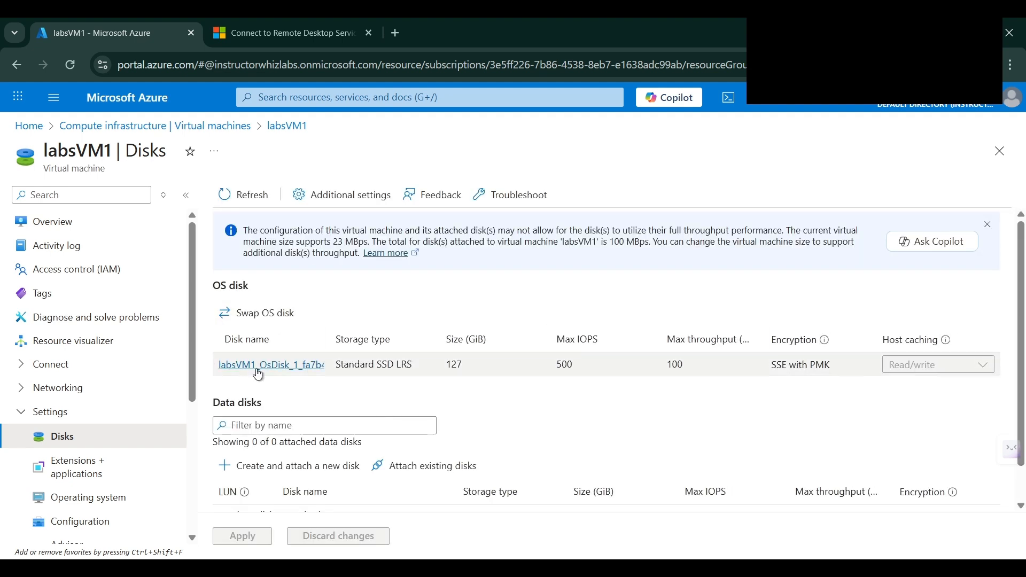
click(253, 369)
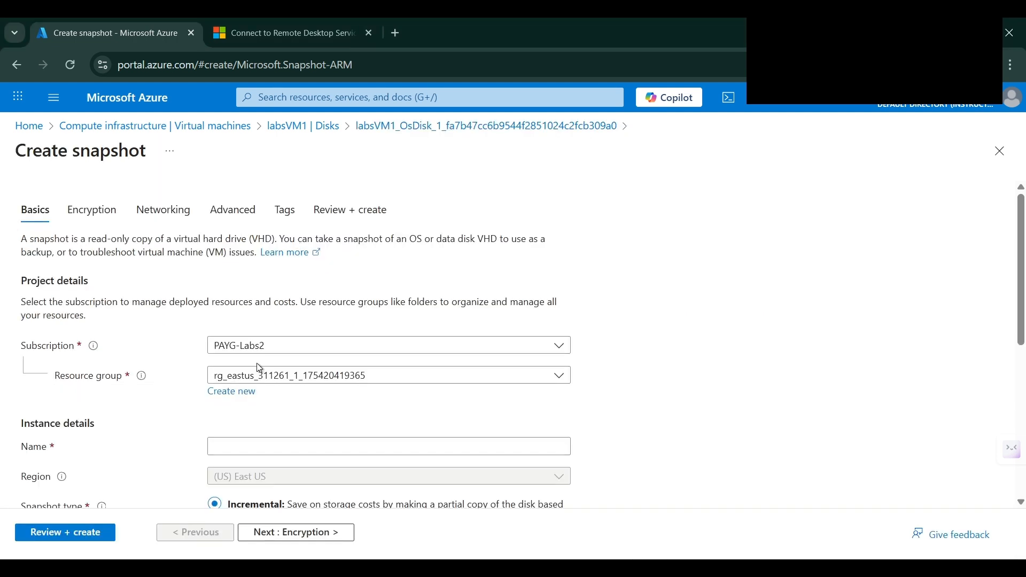
Name the incremental snapshot vm1-ngsnap and run Review + create validation
scroll(257, 368, down, 1)
click(258, 374)
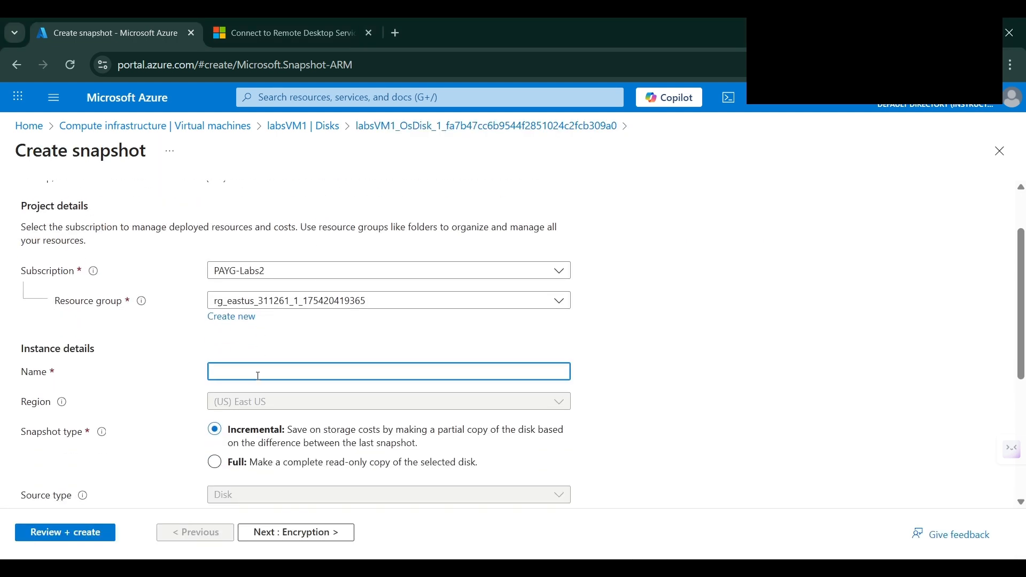
text(vm1-ngsnap)
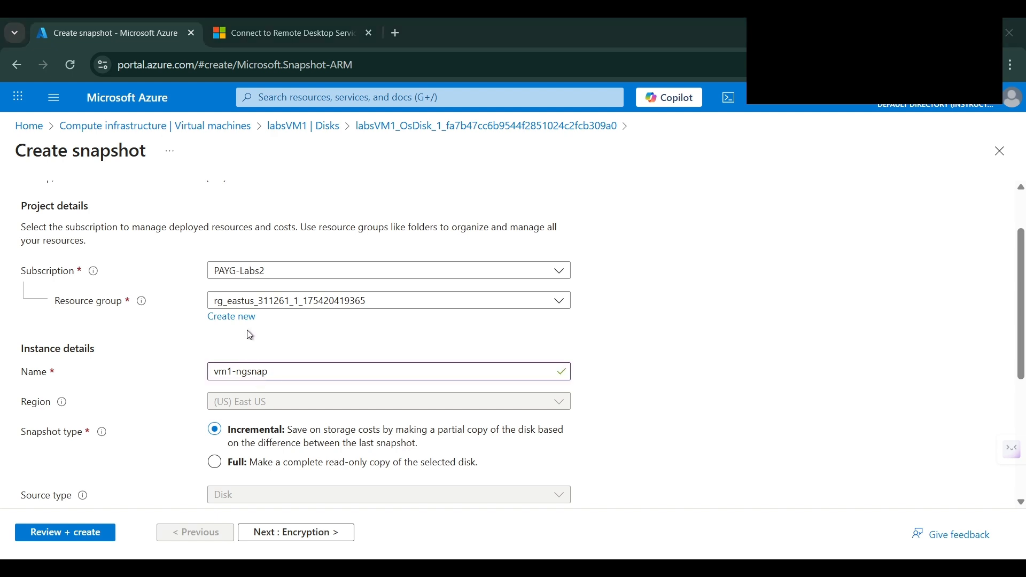
click(266, 369)
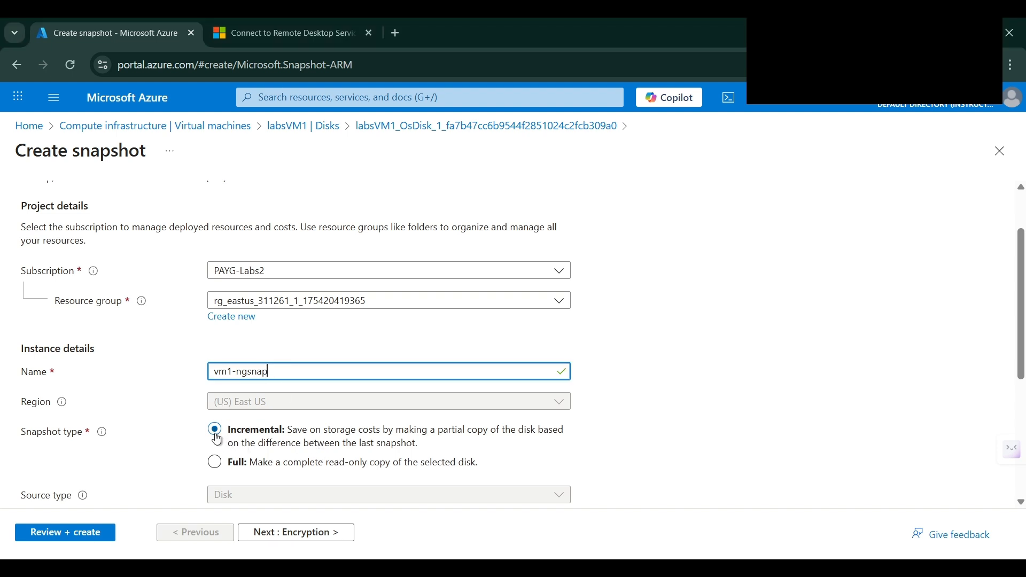
scroll(217, 439, down, 1)
scroll(218, 440, down, 3)
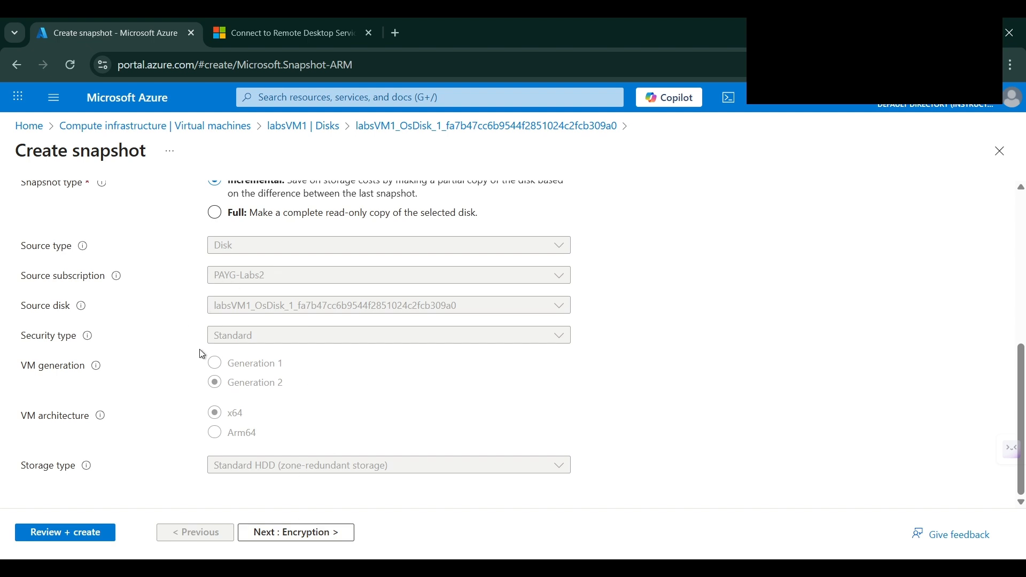
click(81, 532)
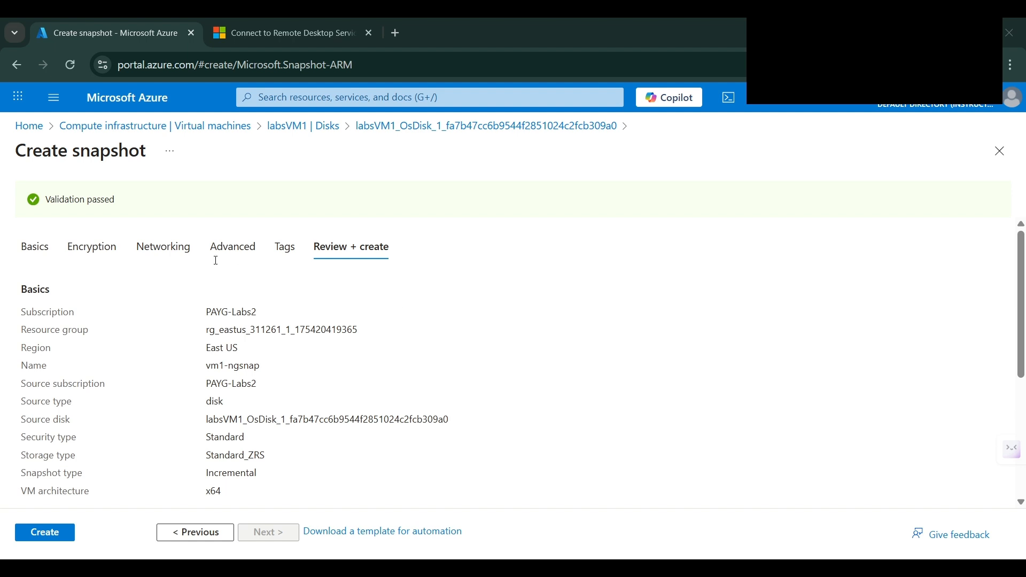
Submit the vm1-ngsnap snapshot and wait until its deployment completes
click(47, 534)
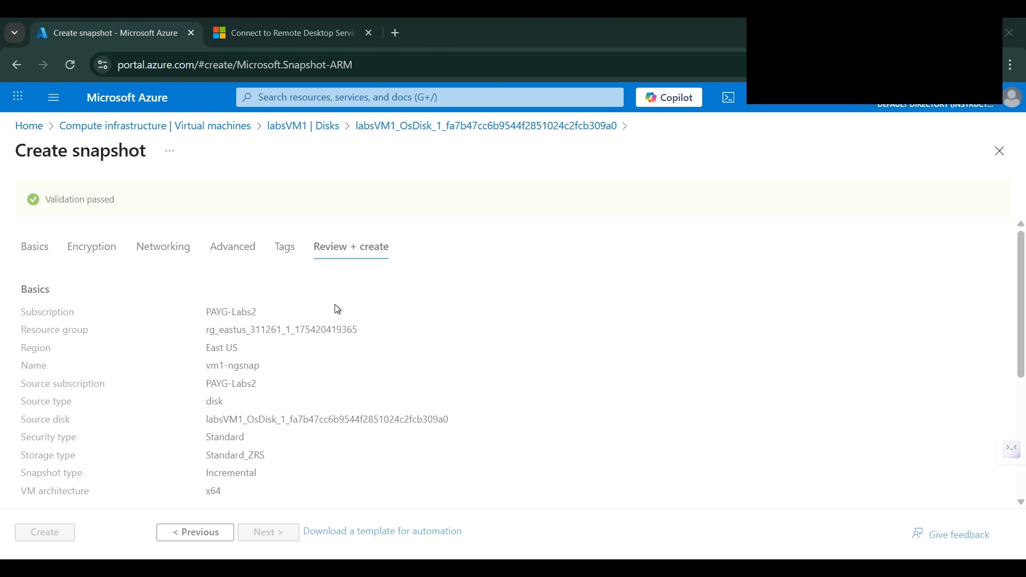
scroll(338, 304, down, 1)
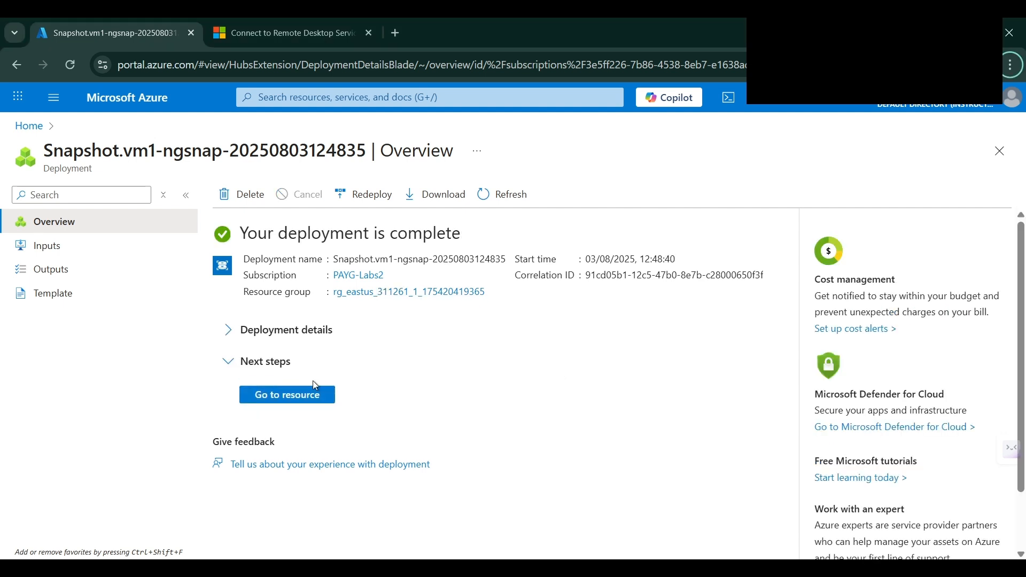
Check the vm1-ngsnap overview (incremental, 127 GiB, zone-redundant, Succeeded) and expand Settings
click(308, 397)
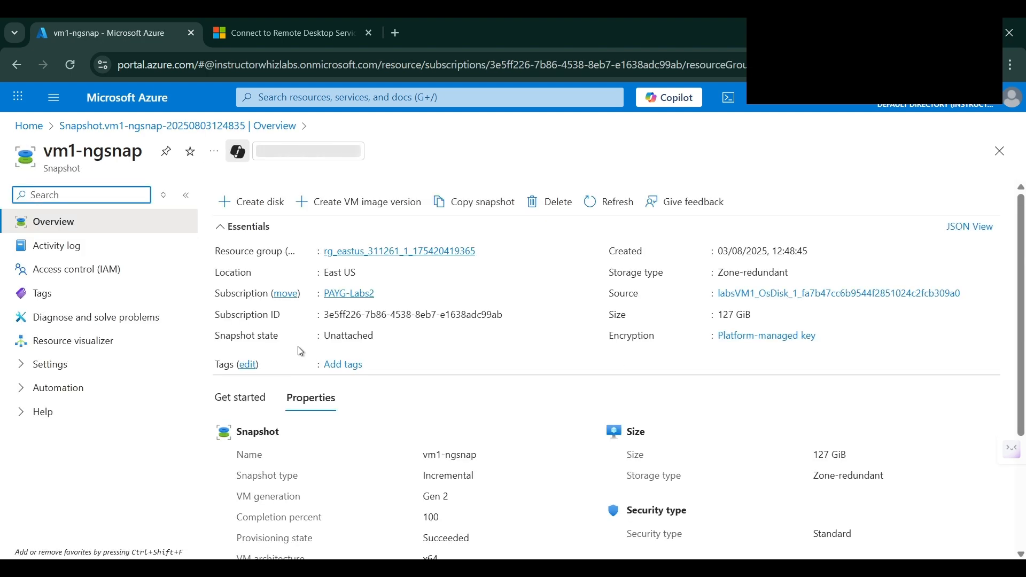
scroll(298, 348, down, 3)
scroll(300, 346, up, 3)
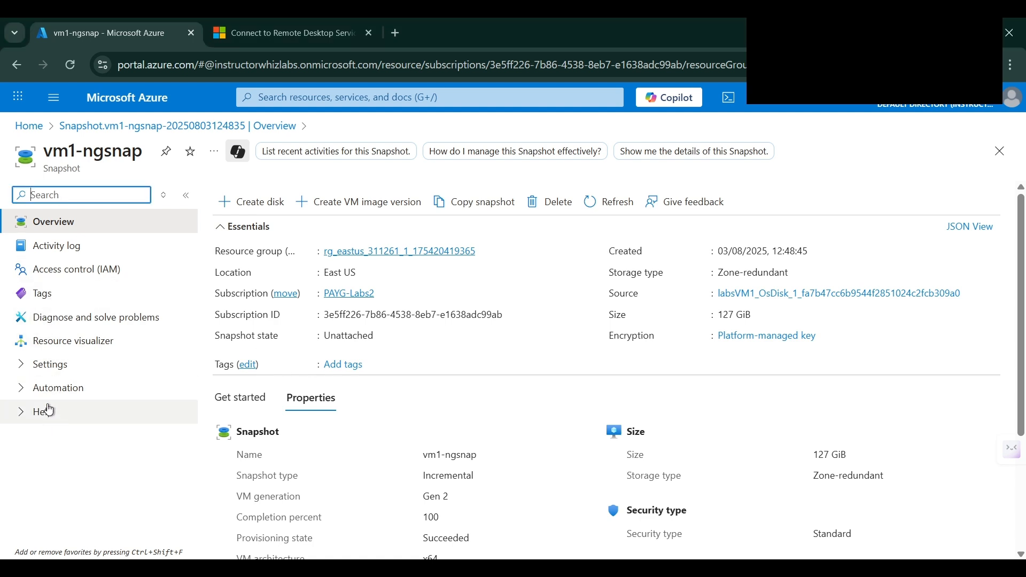
click(46, 364)
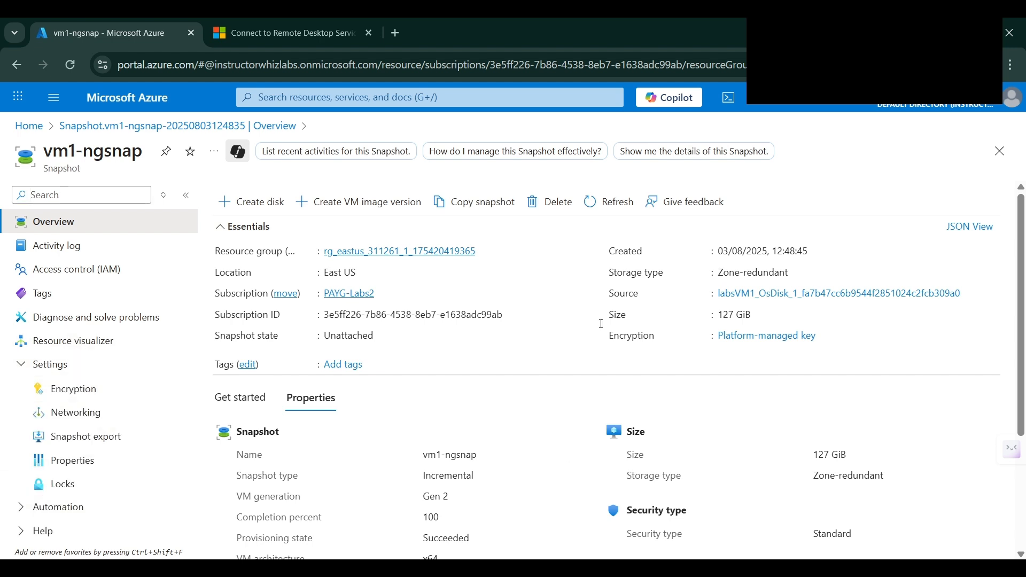